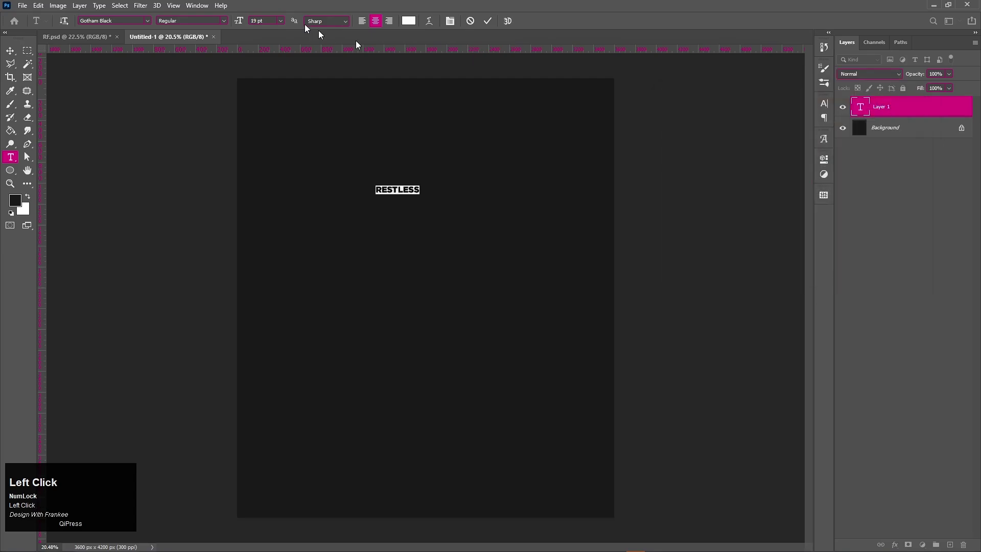
Set the RESTLESS text in the Heartless font and commit the text edit
click(149, 22)
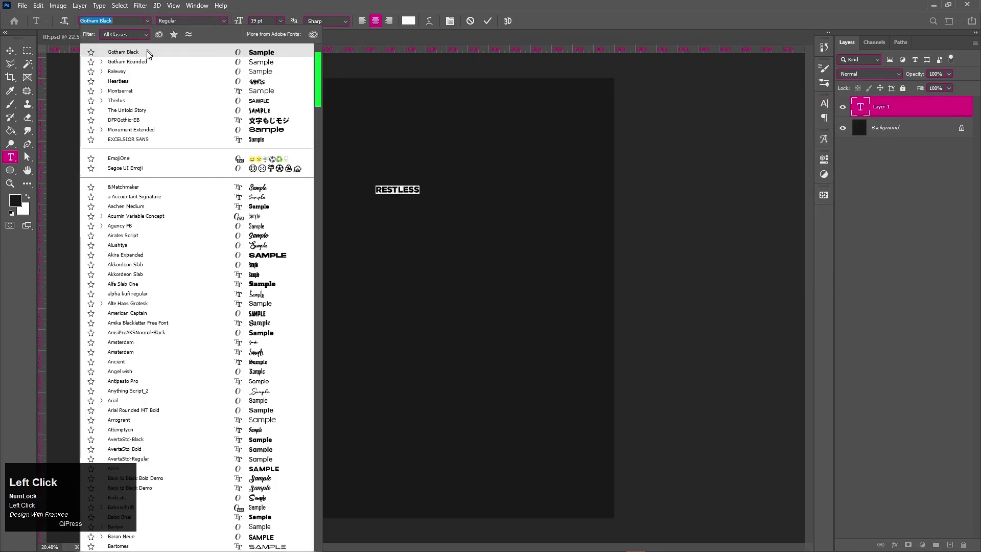
click(144, 91)
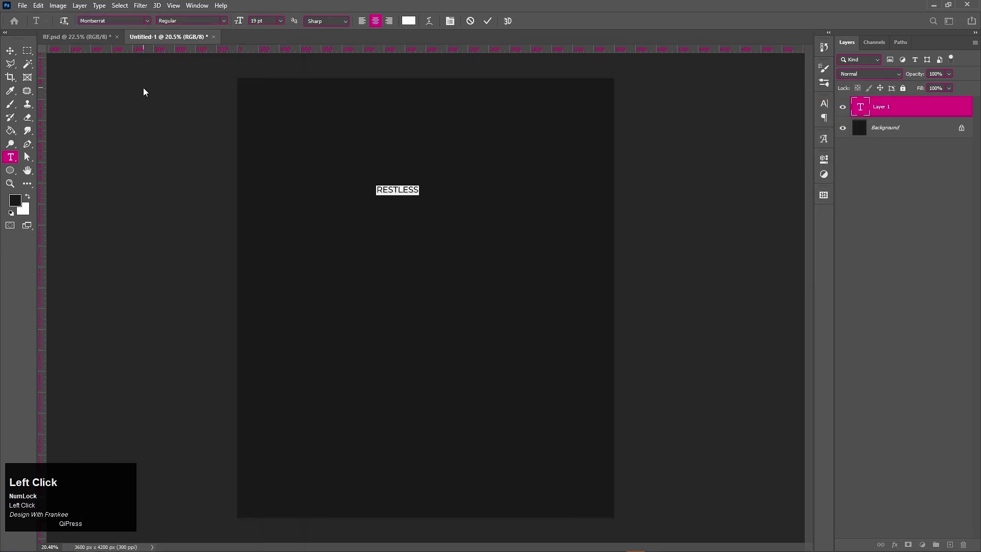
click(147, 20)
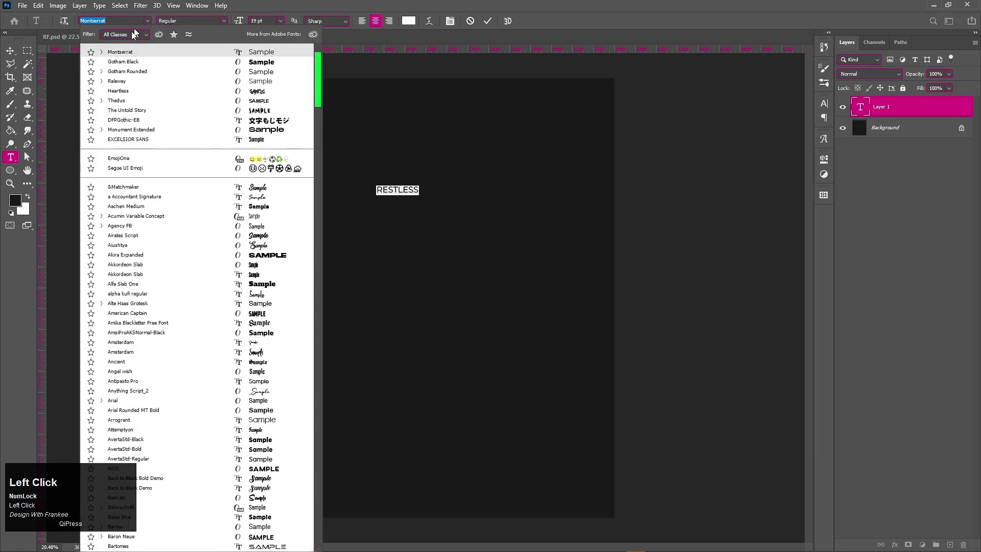
click(123, 92)
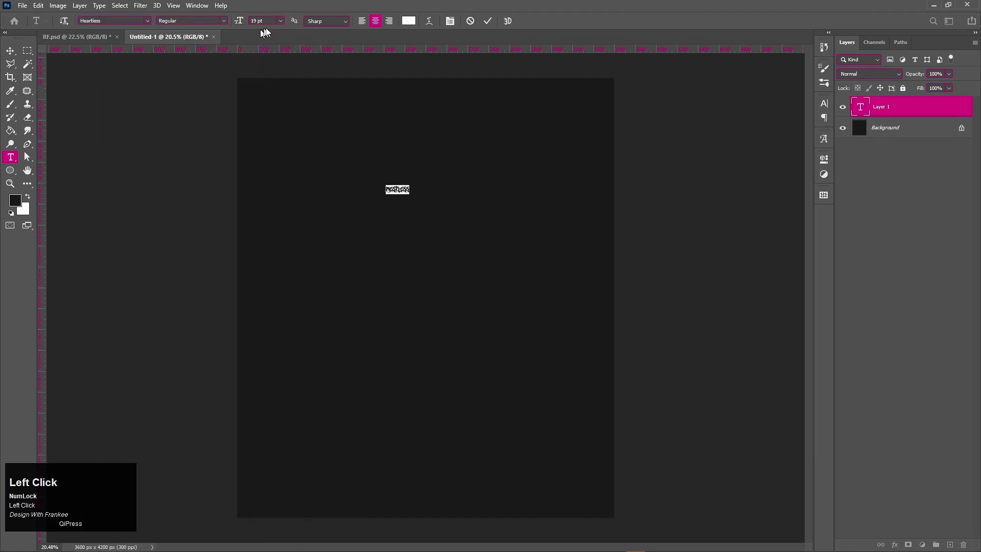
click(824, 104)
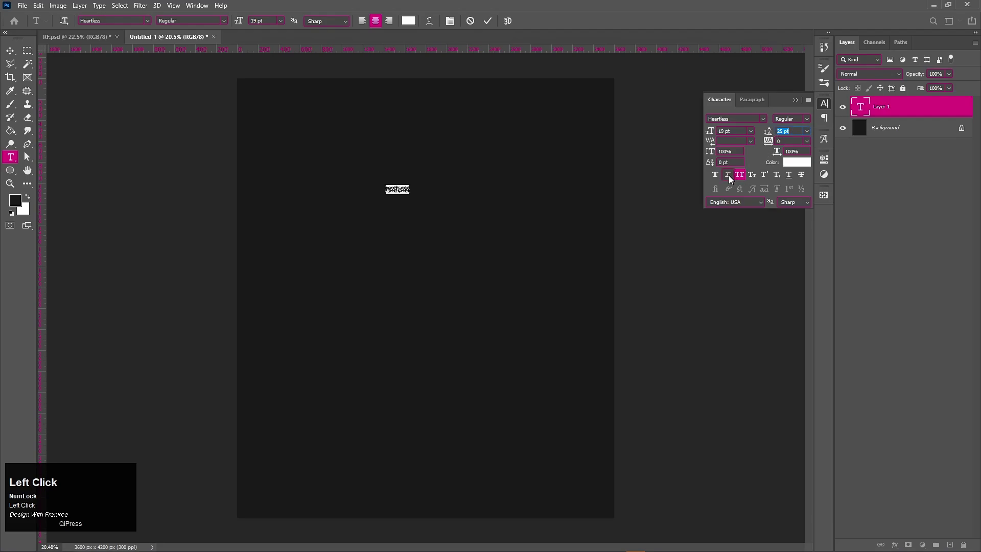
click(795, 101)
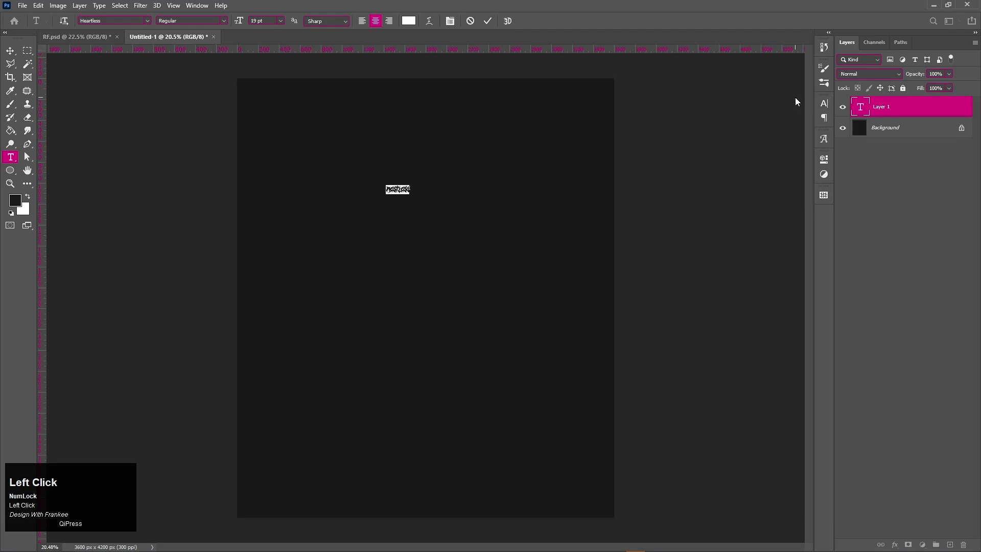
click(10, 51)
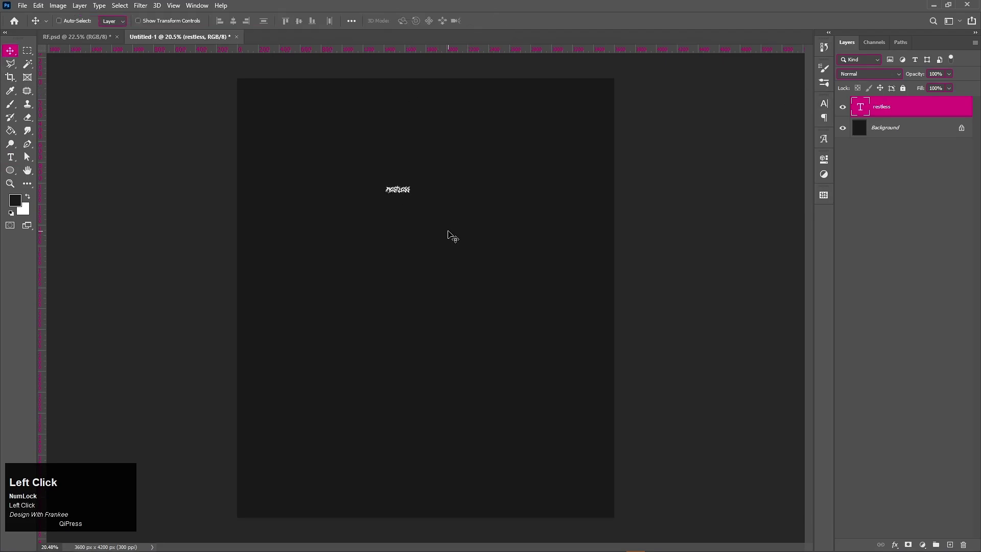
Scale the RESTLESS text to about 1341% and centre it horizontally in the upper part of the canvas
key(ctrl+t)
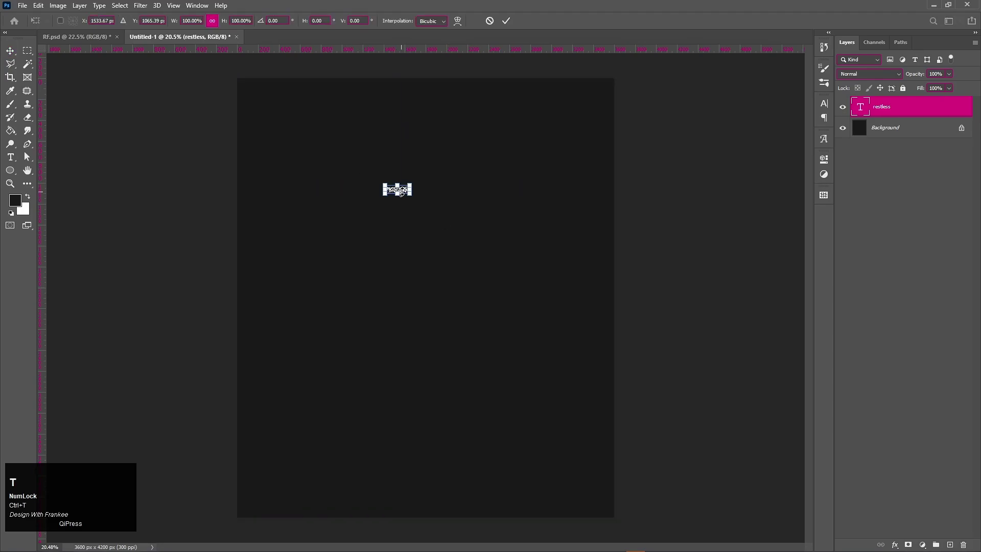
drag(410, 185, 550, 196)
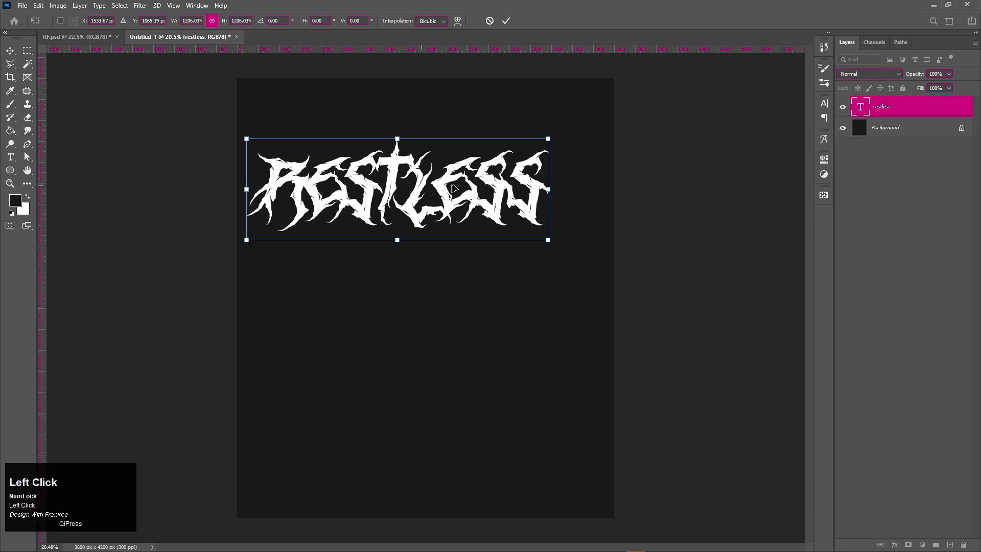
drag(423, 184, 450, 184)
drag(576, 185, 596, 193)
double_click(483, 204)
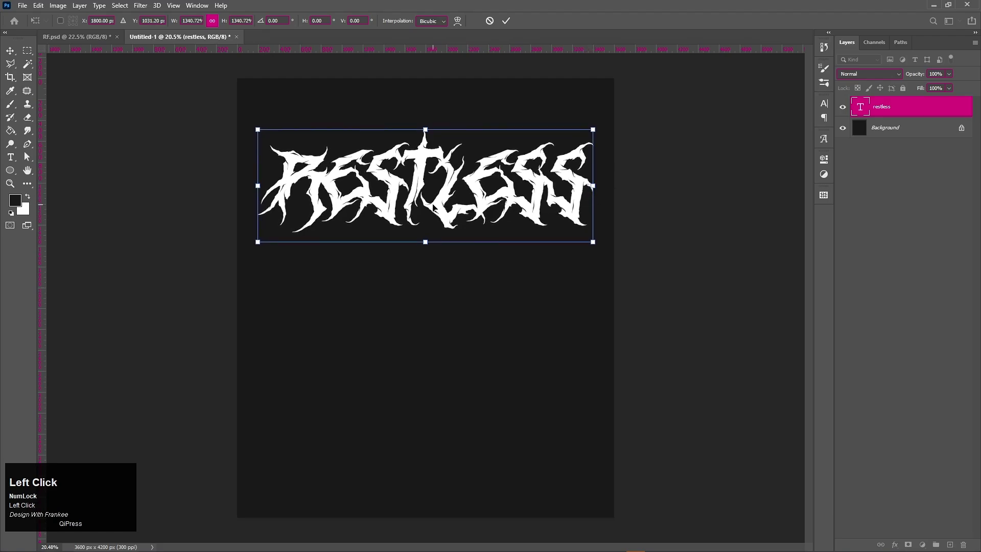
key(ctrl+0)
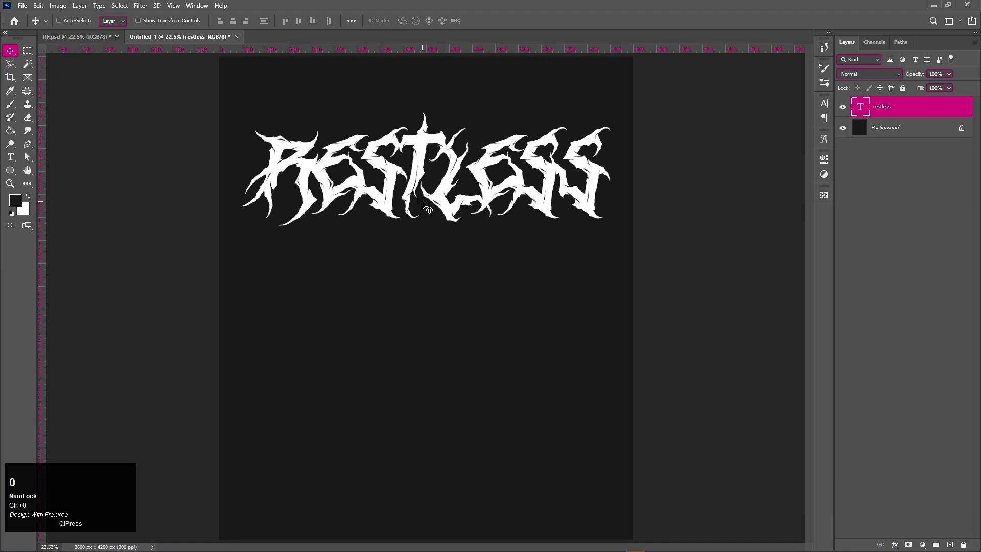
Switch to the CC & Q note in Notepad, copy the colour code 929292, and return to Photoshop
click(635, 544)
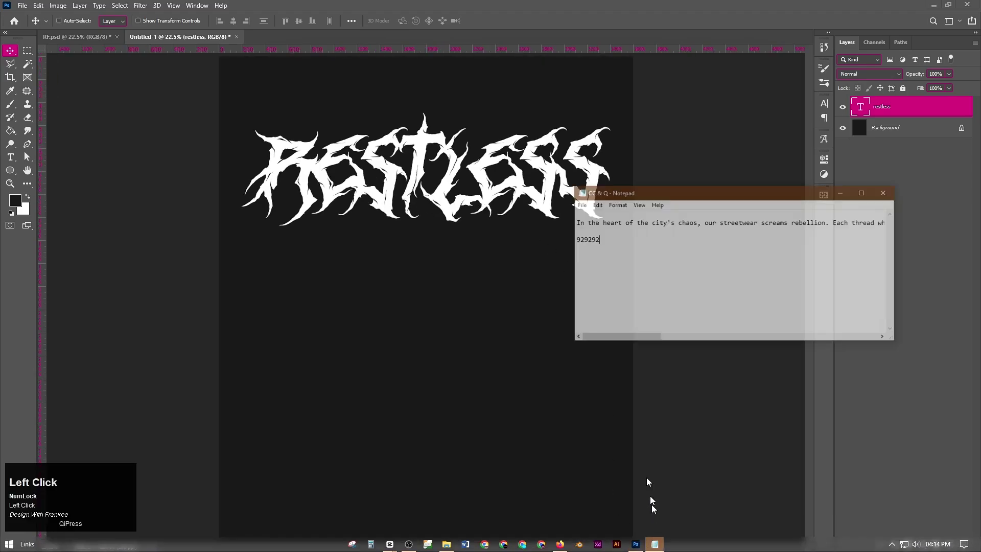
drag(597, 211, 568, 202)
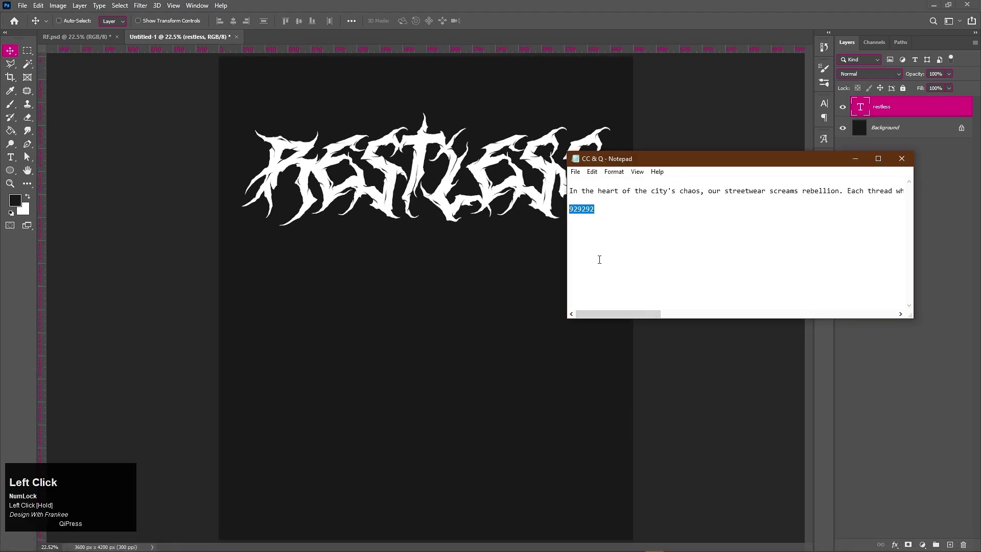
key(ctrl+c)
click(856, 157)
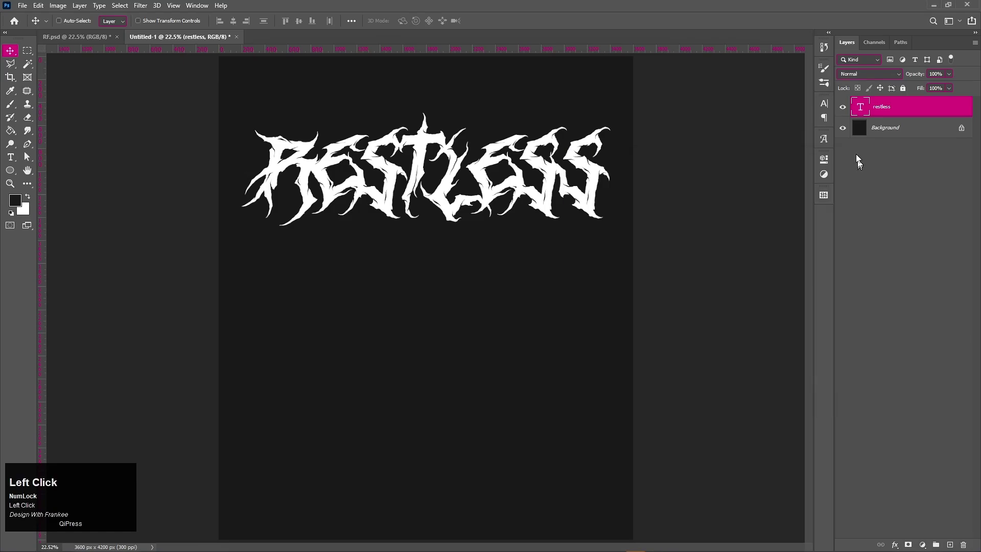
Duplicate the restless text layer and place the copy beneath the original
key(ctrl+j)
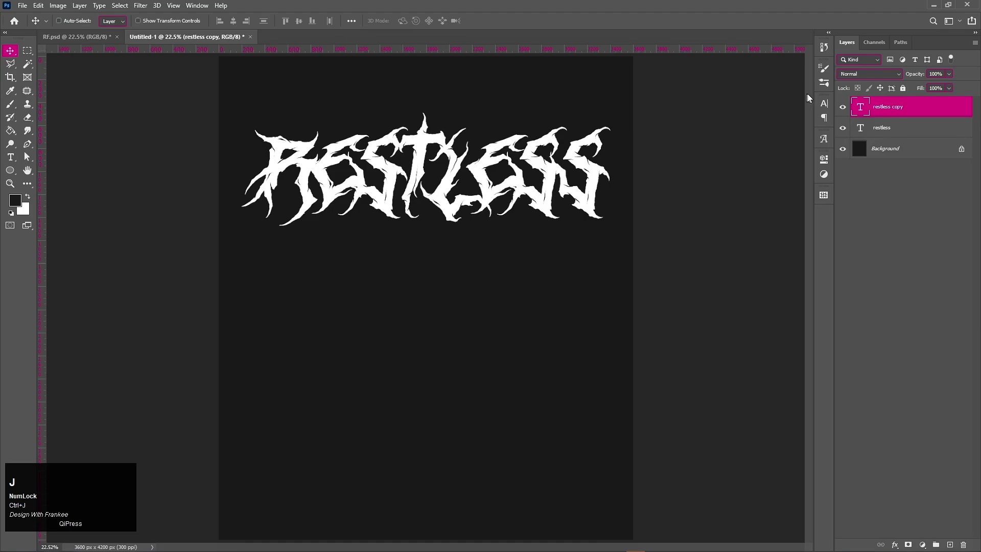
drag(901, 116, 901, 134)
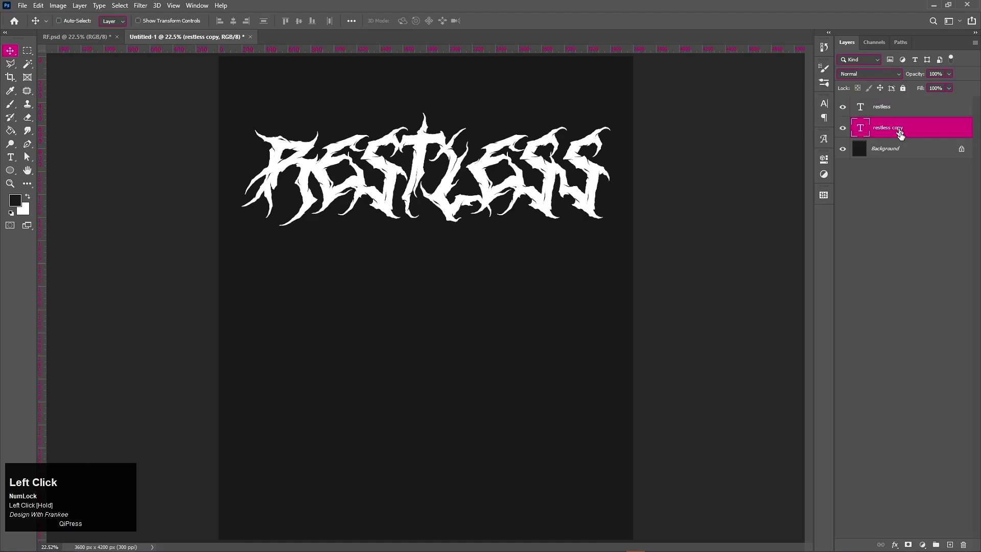
In the restless copy's blending options, set the fill opacity to 0% and enable a Stroke effect
right_click(900, 133)
click(844, 100)
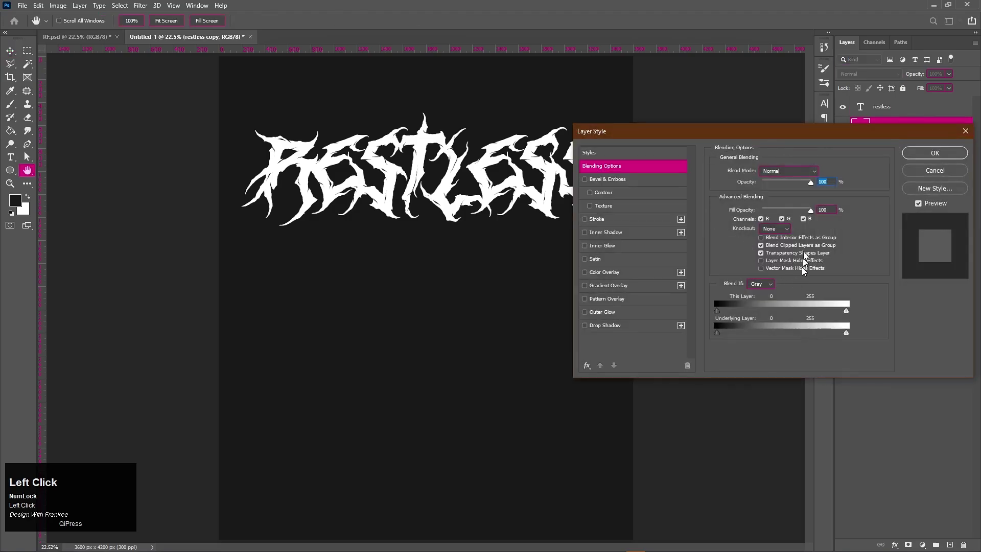
drag(811, 211, 746, 211)
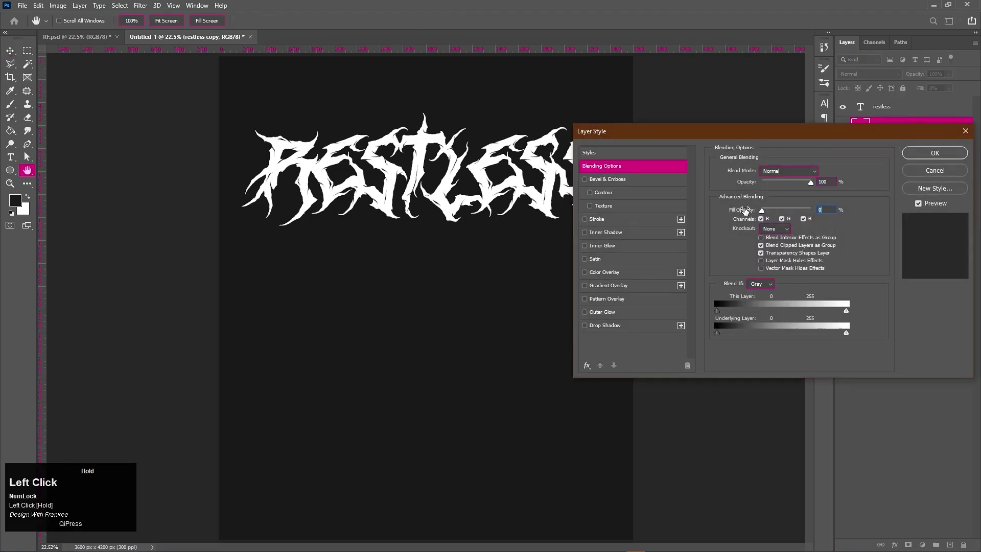
click(621, 221)
click(736, 245)
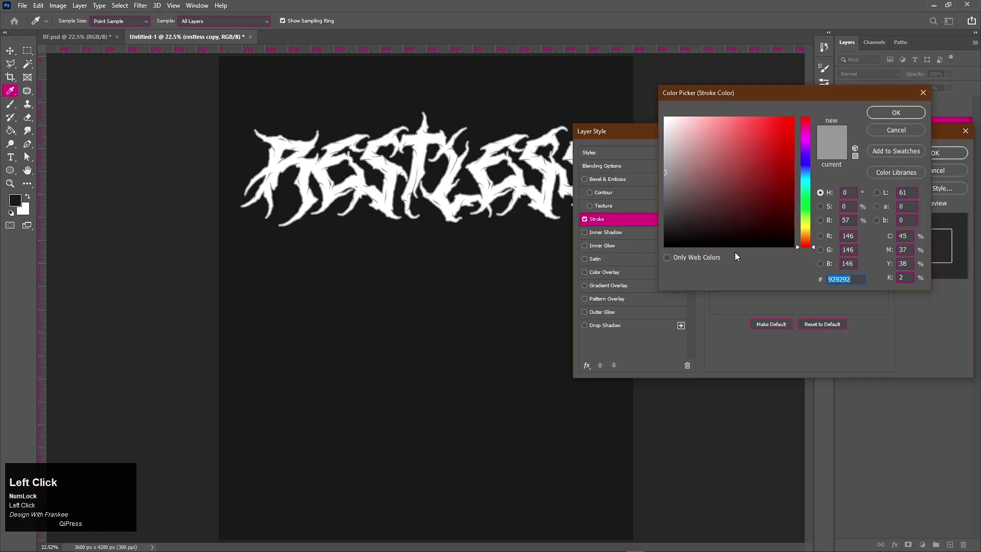
key(ctrl+v)
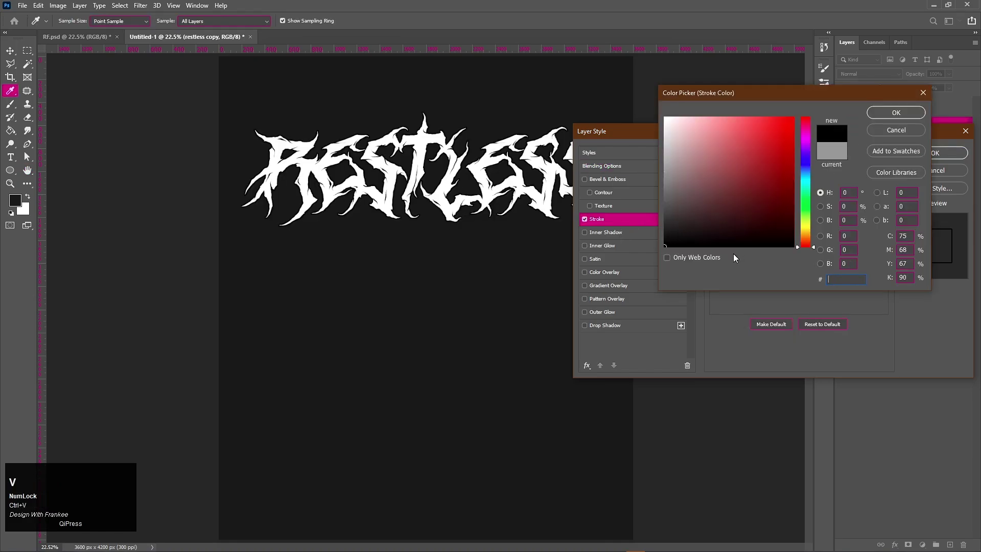
key(BackSpace)
click(902, 131)
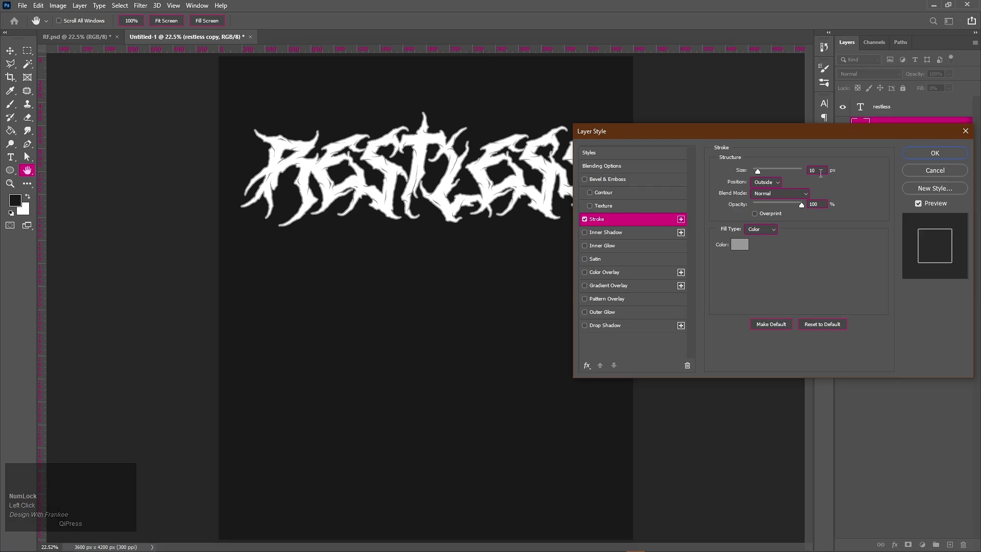
Set the stroke size to 15 px, apply the layer style, and collapse the copy's effects list
click(820, 171)
scroll(820, 172, up, 5)
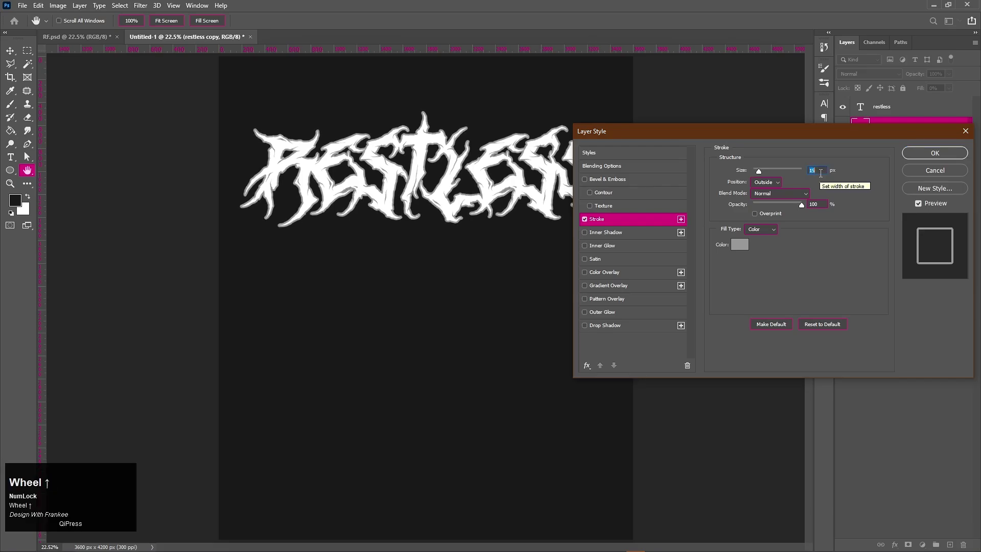
click(921, 156)
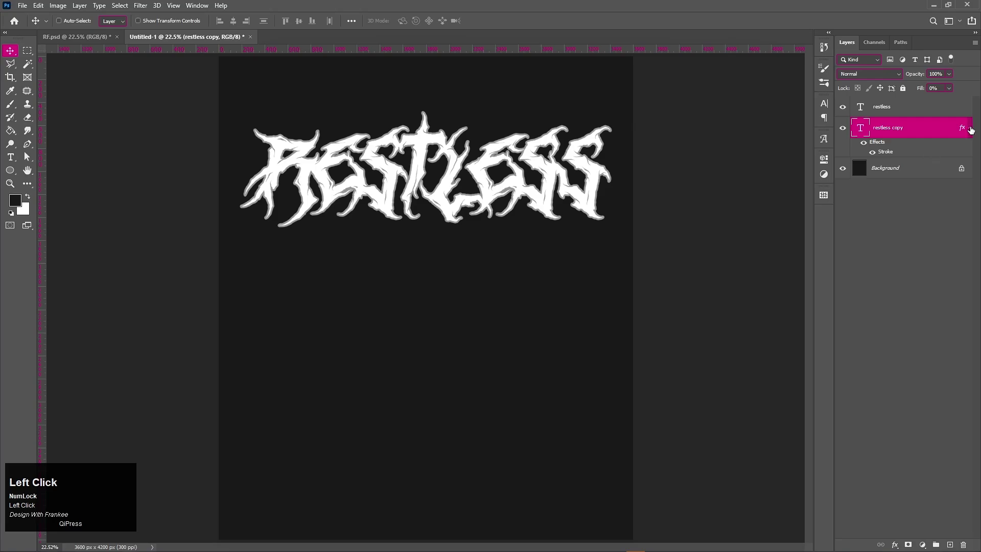
click(971, 130)
Offset the outlined RESTLESS copy slightly downward and set its layer opacity to 80%
drag(420, 193, 422, 210)
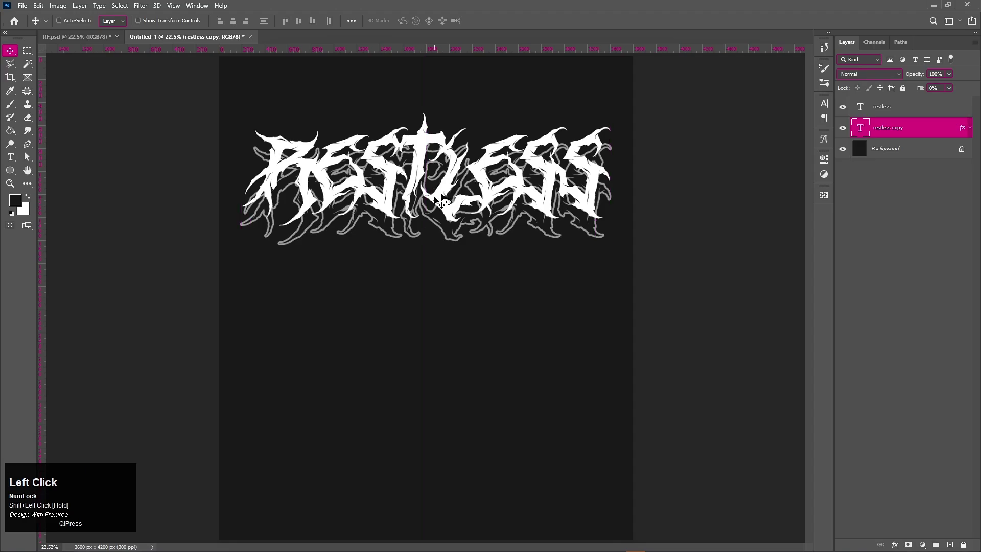
click(944, 74)
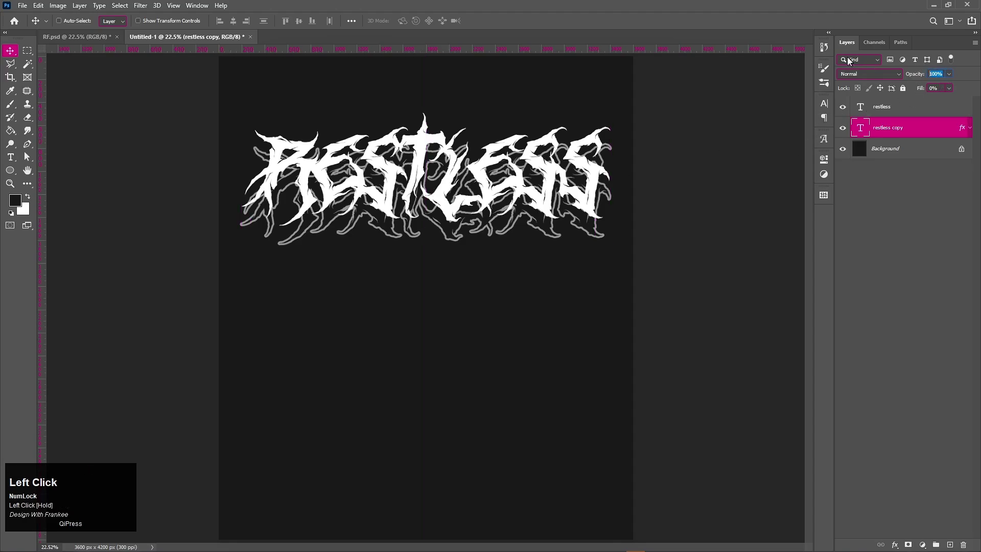
text(30)
key(Return)
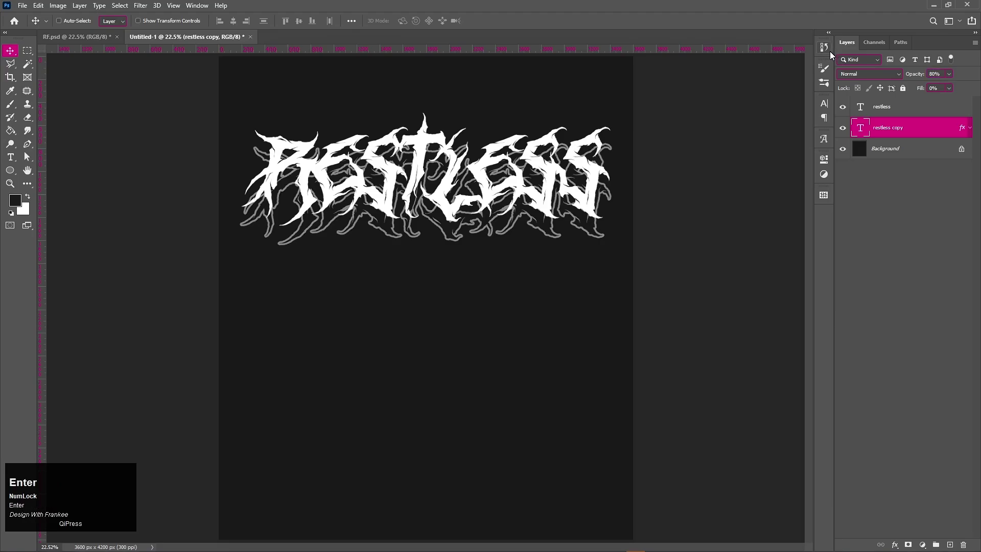
Group the restless layer and its outlined copy, and name the group Text
shift+click(886, 109)
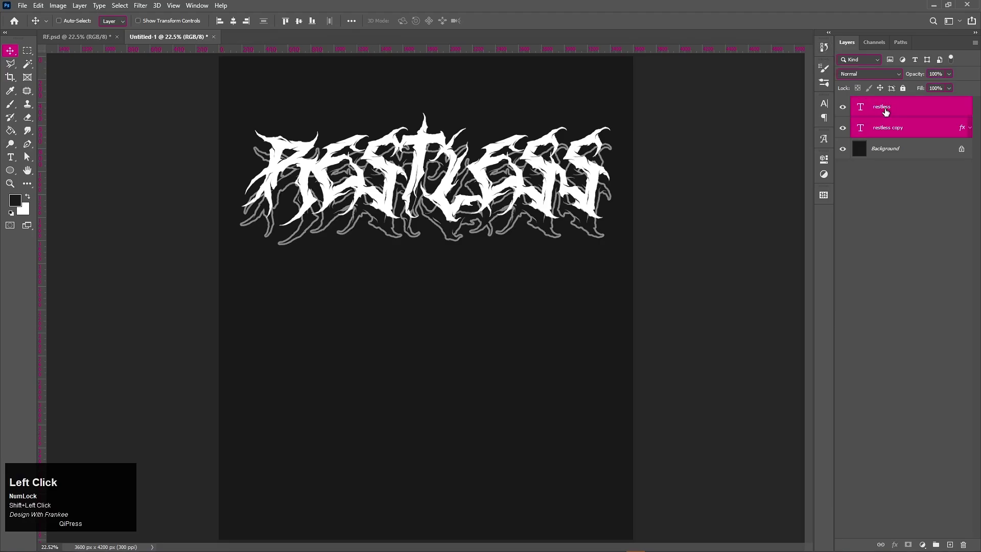
key(ctrl+g)
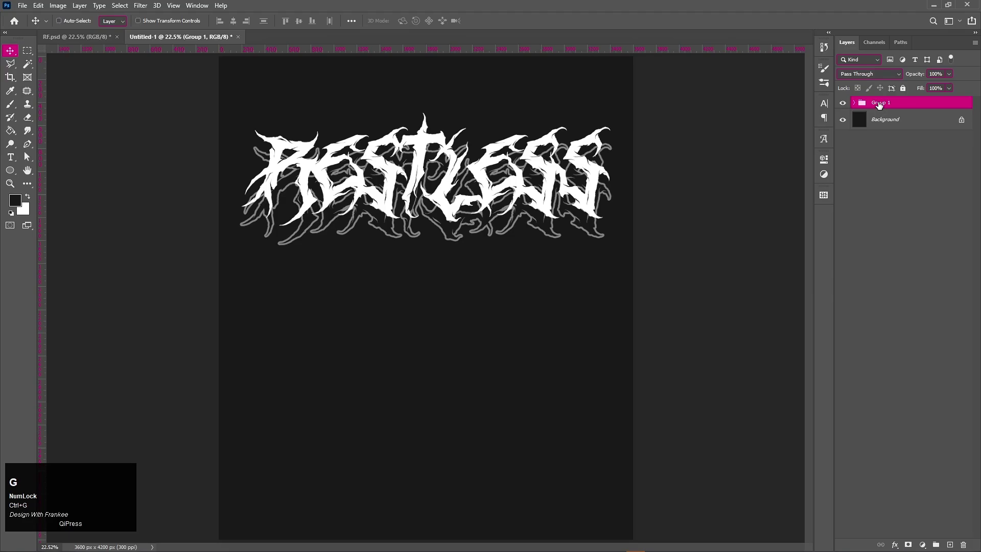
double_click(880, 103)
text(Text)
key(Return)
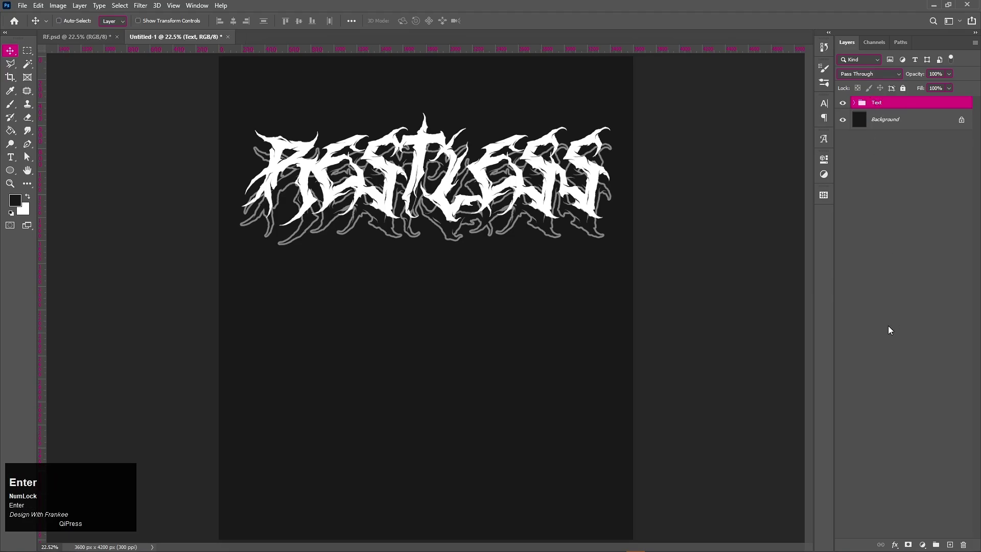
Add a new layer and draw a thin rectangle about 3104 × 28 px beneath the RESTLESS lettering
click(950, 545)
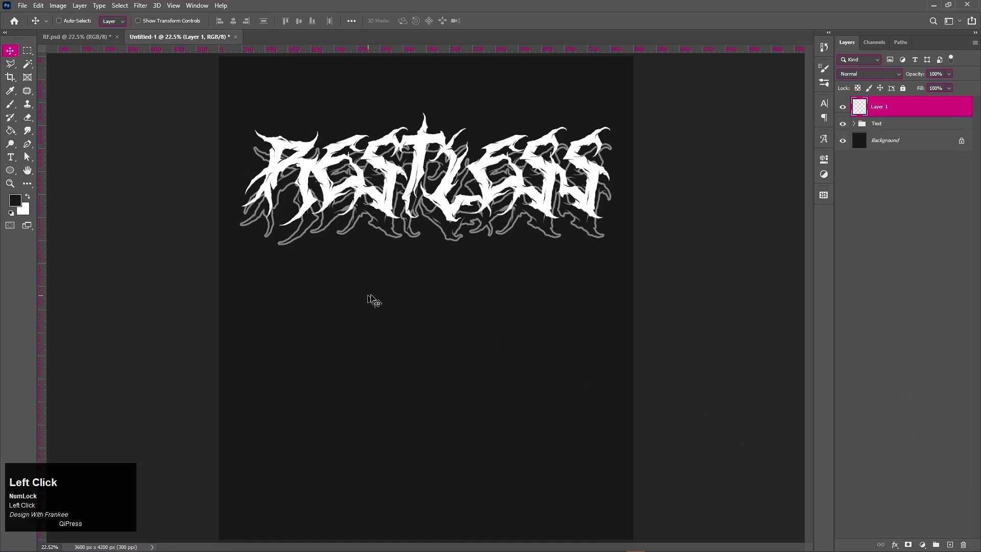
right_click(9, 170)
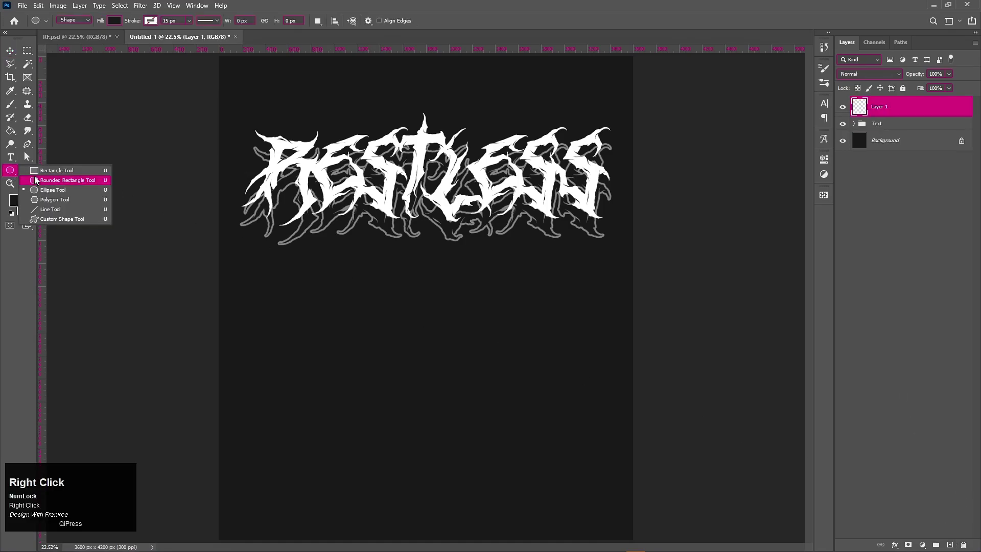
click(36, 179)
right_click(13, 175)
click(56, 170)
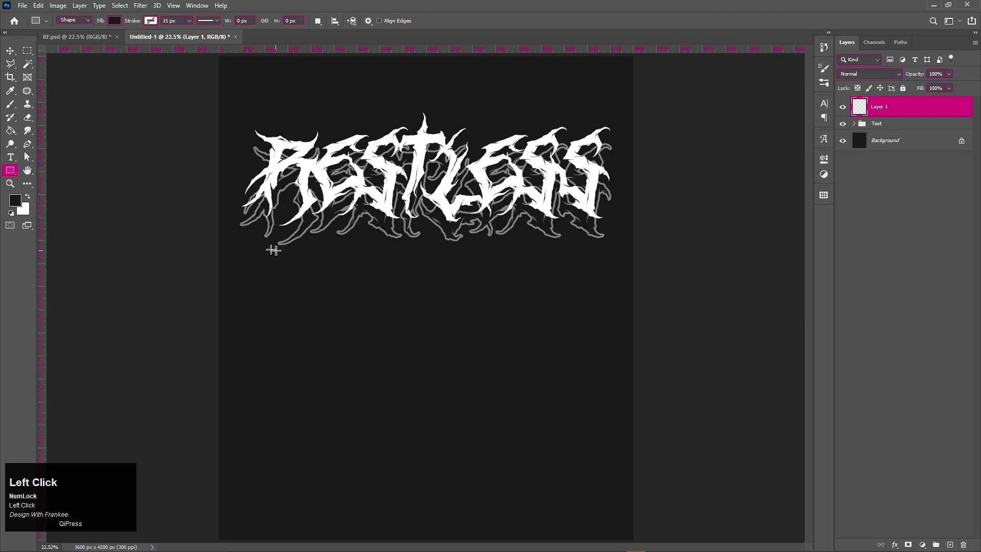
drag(248, 254, 605, 256)
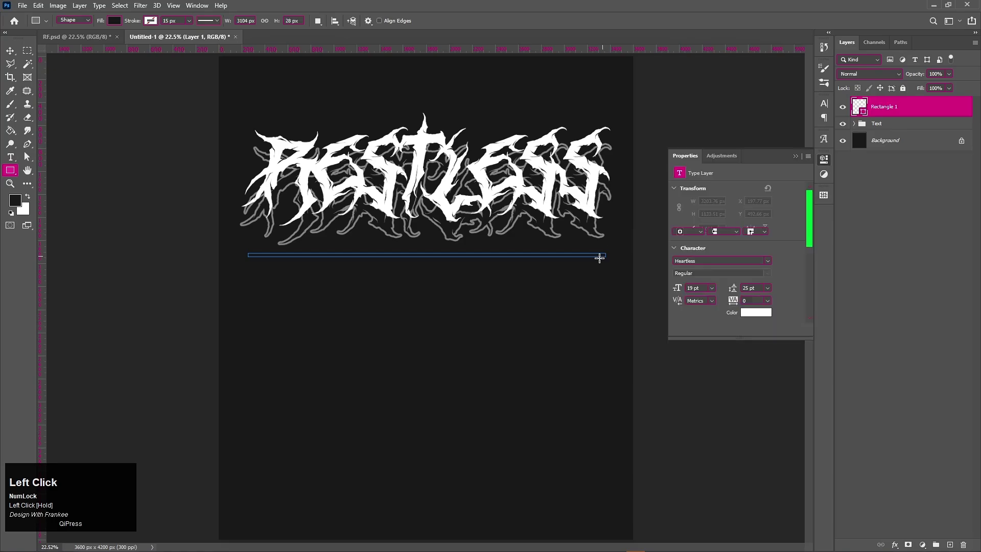
Give the thin rectangle beneath the RESTLESS lettering no fill and a solid white stroke
click(679, 221)
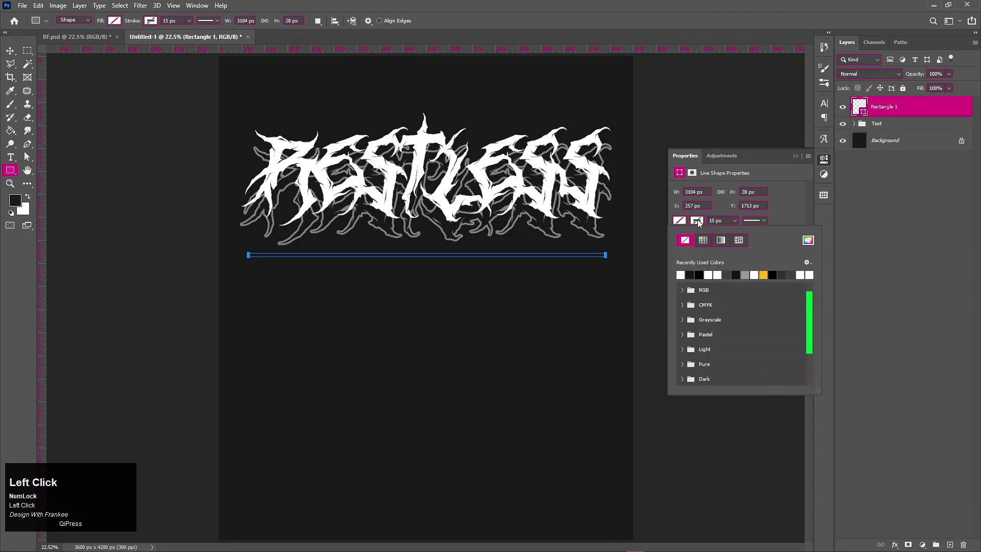
click(703, 240)
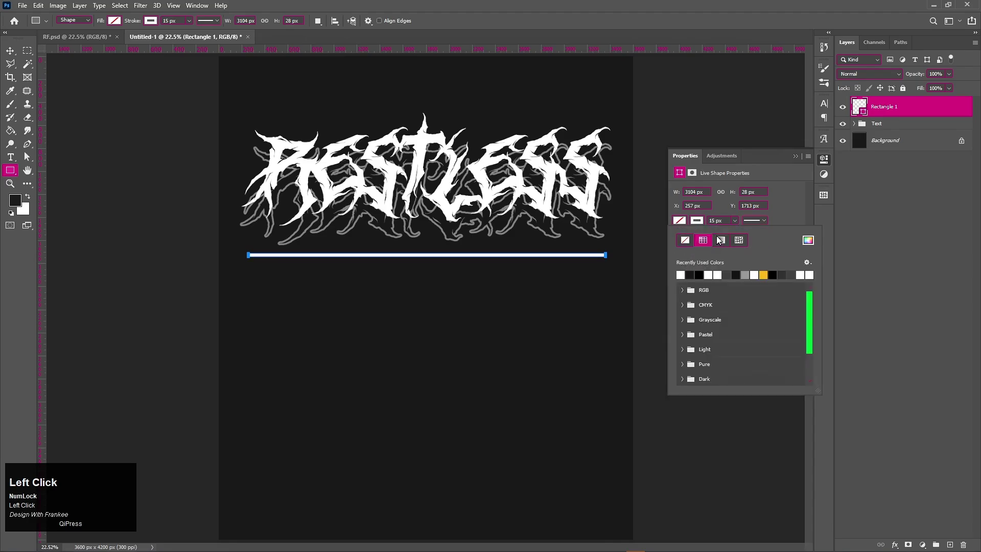
click(725, 220)
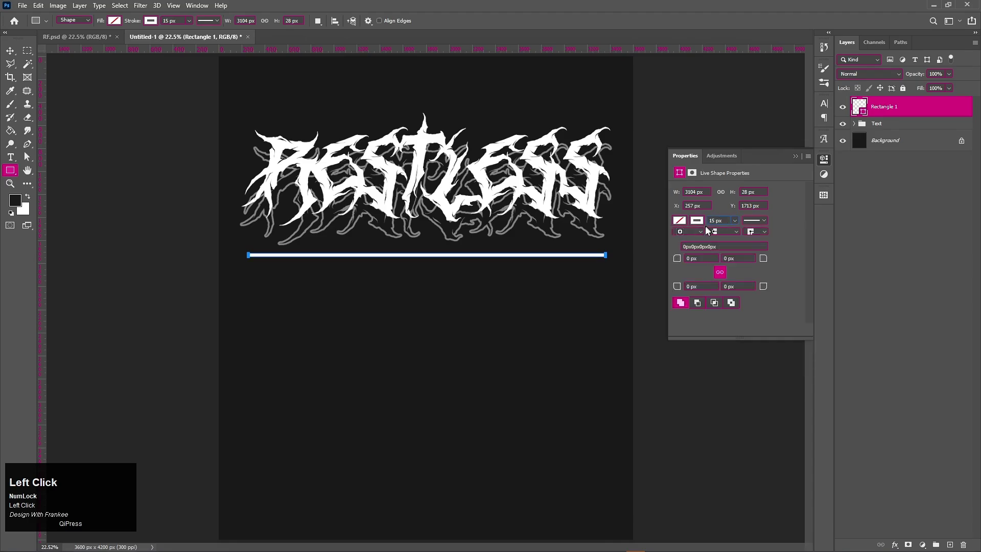
click(795, 156)
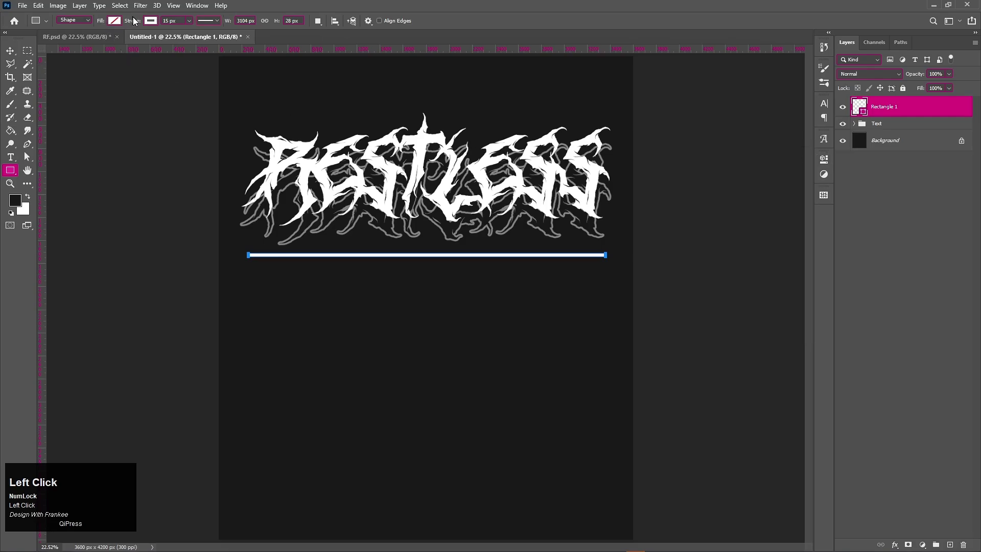
drag(134, 23, 127, 24)
click(10, 51)
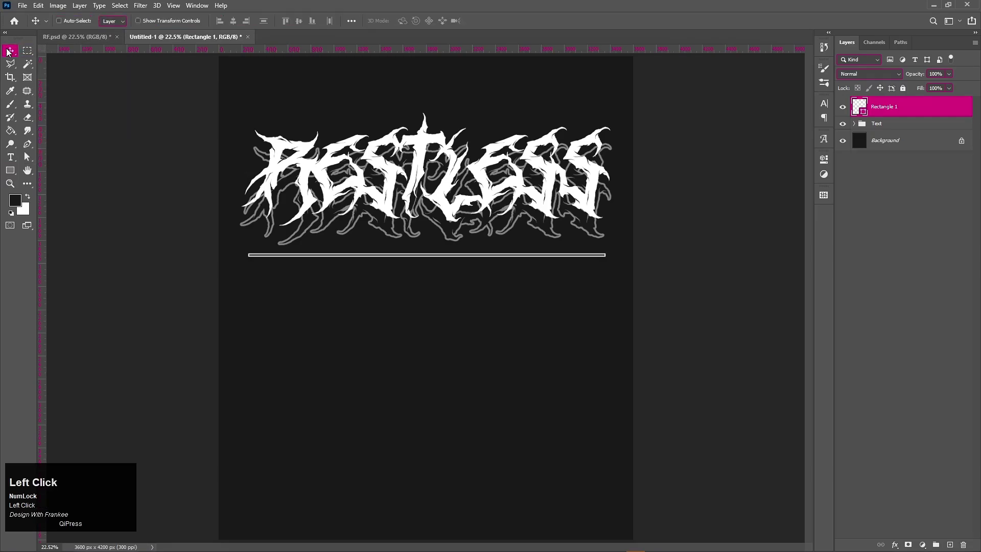
Convert the Rectangle 1 layer to a smart object and scale it to about 103% to match the lettering's full width
right_click(888, 111)
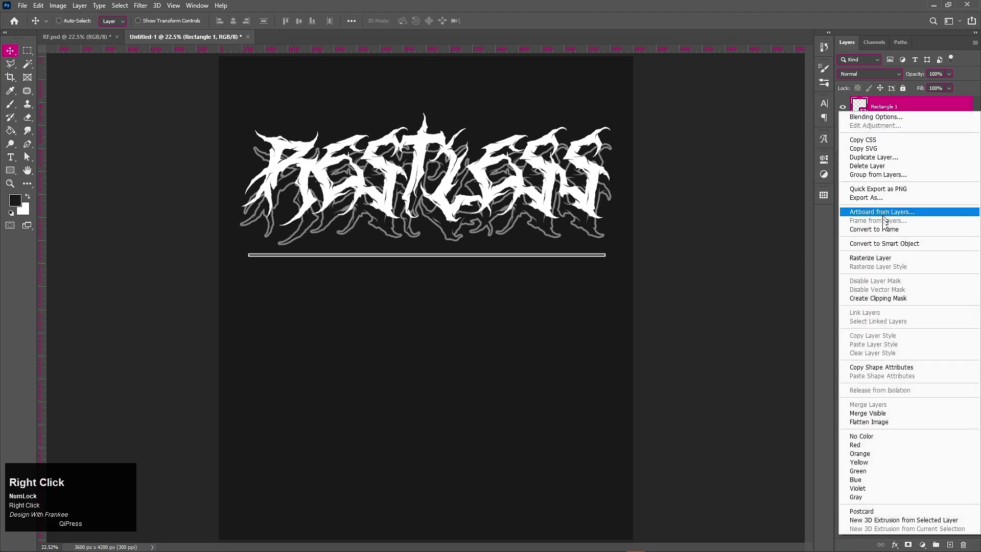
click(887, 244)
scroll(447, 288, up, 2)
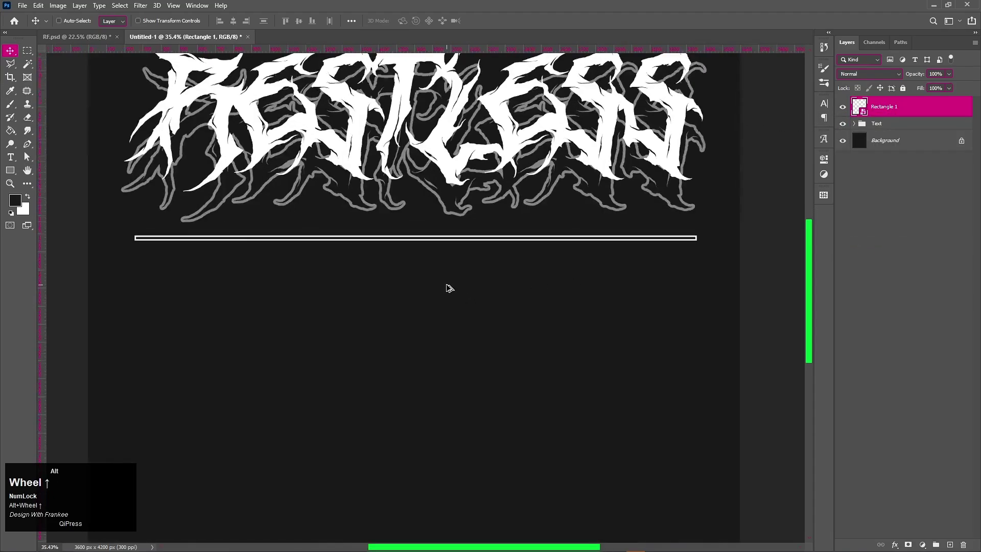
key(ctrl+t)
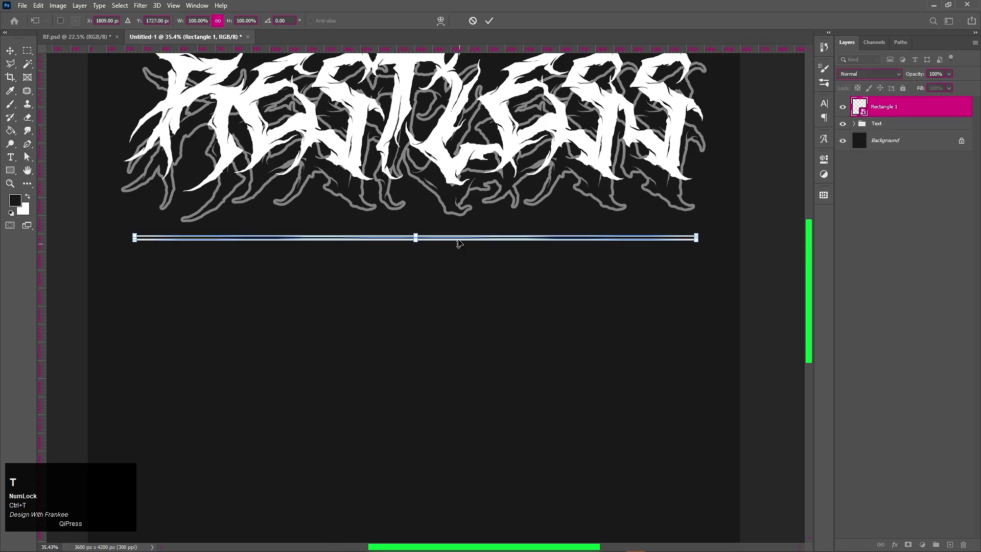
drag(703, 239, 708, 238)
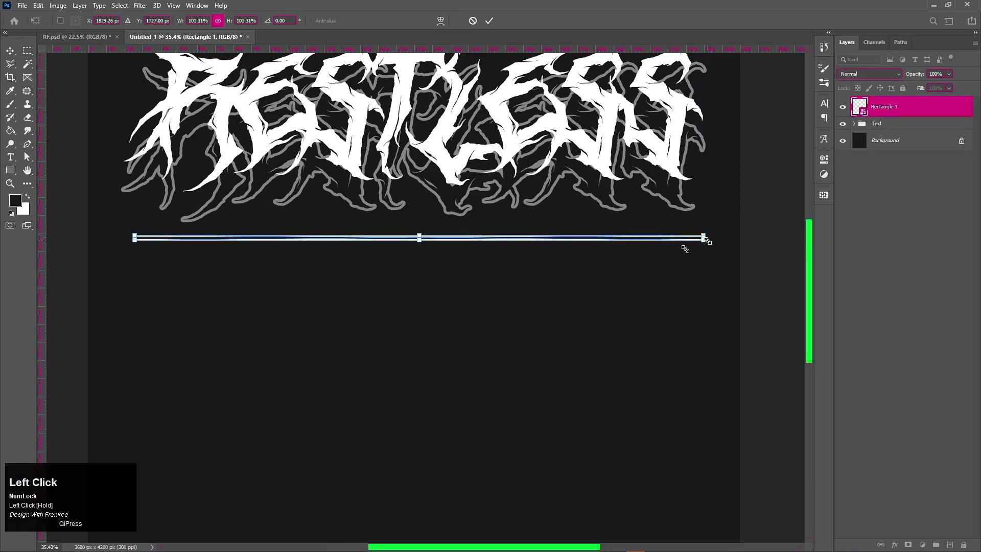
drag(134, 238, 121, 240)
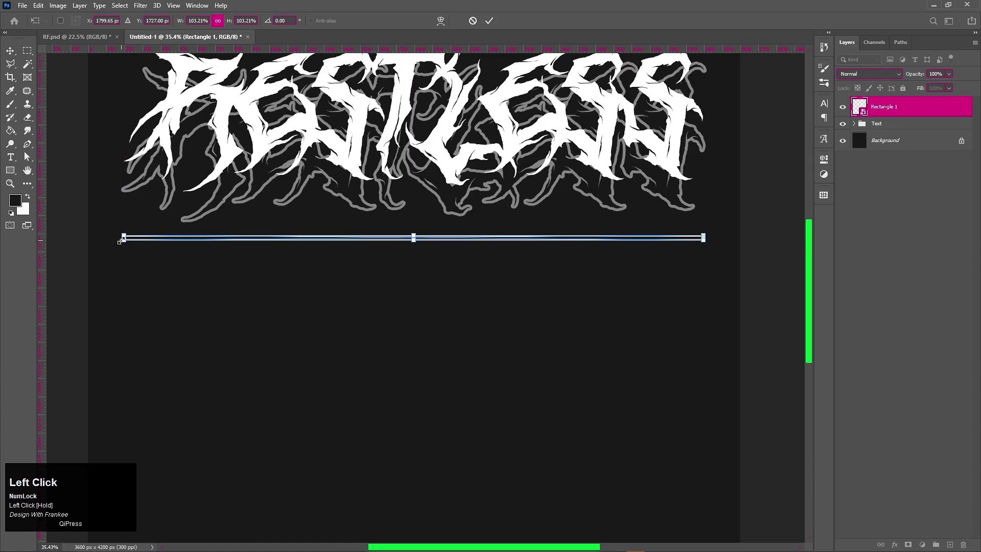
key(Return)
key(ctrl+0)
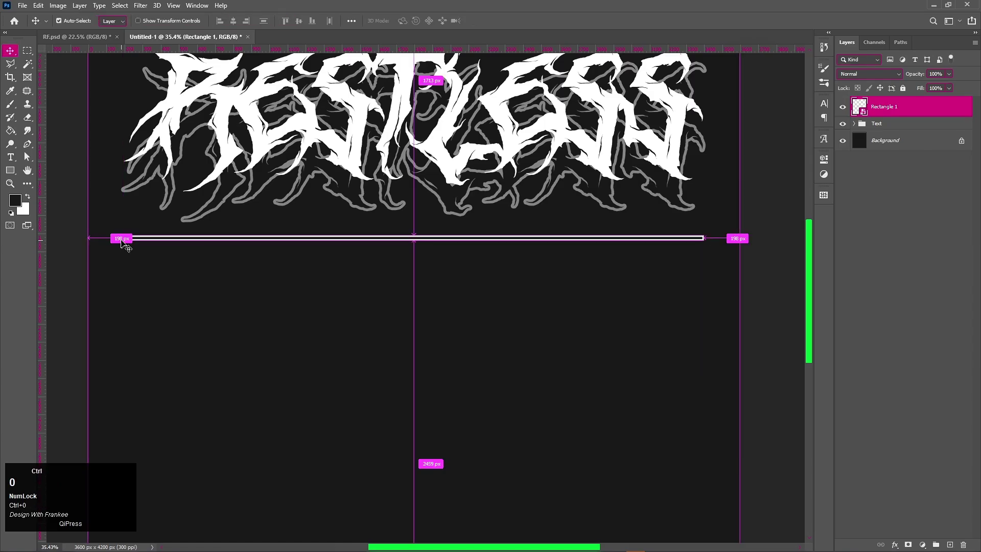
Center the rectangle and the Text group horizontally on the canvas, and clear the selection
key(ctrl+a)
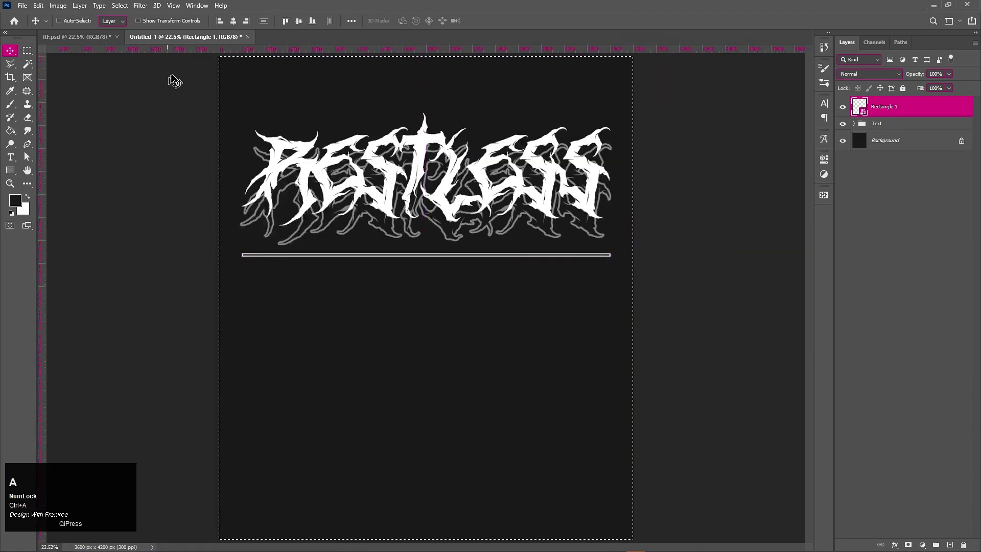
click(233, 21)
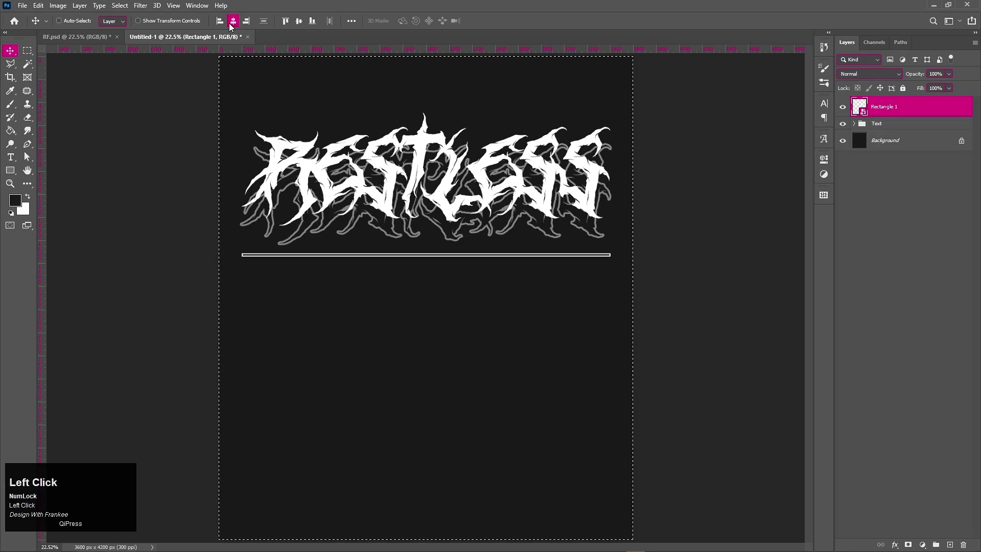
click(871, 125)
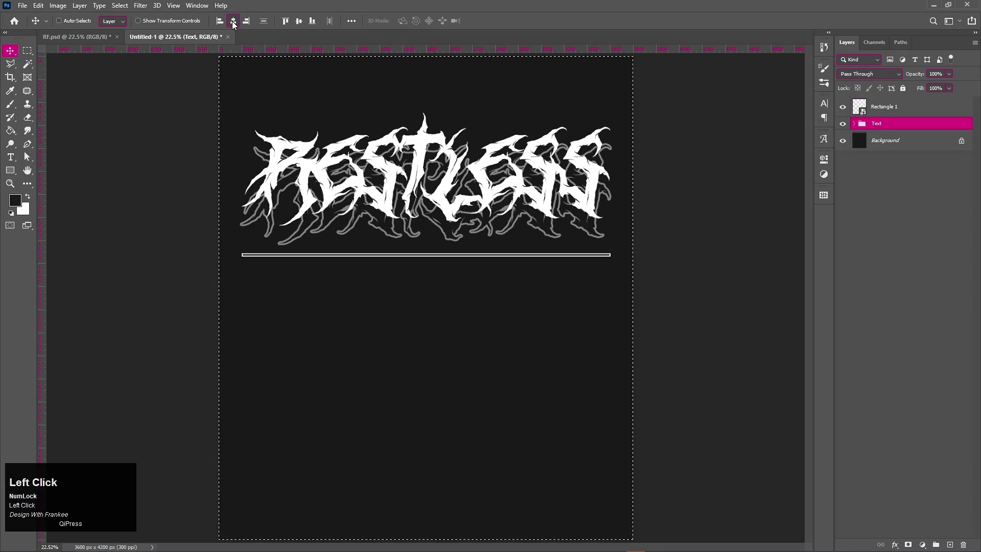
key(ctrl+d)
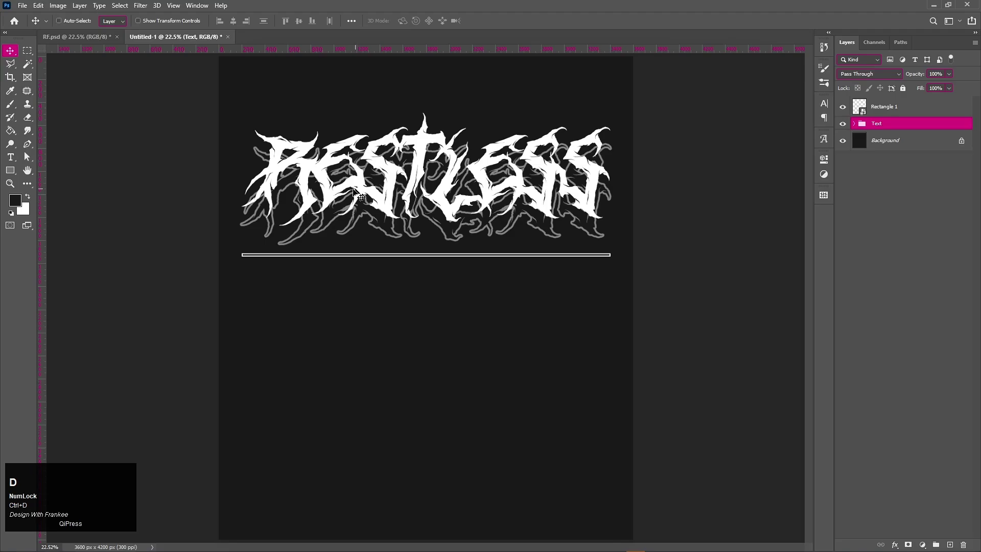
Duplicate the outlined rectangle straight down to leave room for icons, and group both rectangles as Rec
click(421, 264)
drag(427, 258, 429, 321)
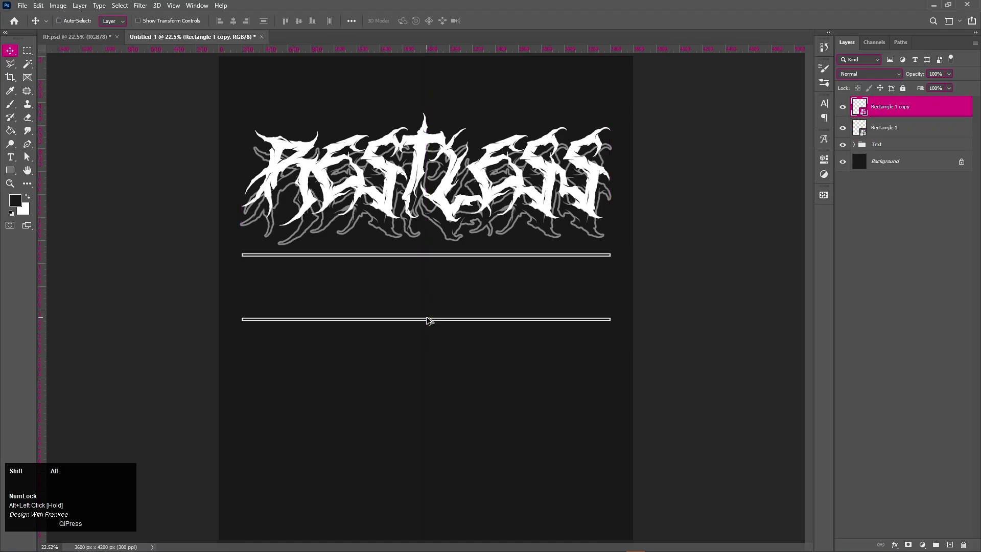
shift+click(894, 129)
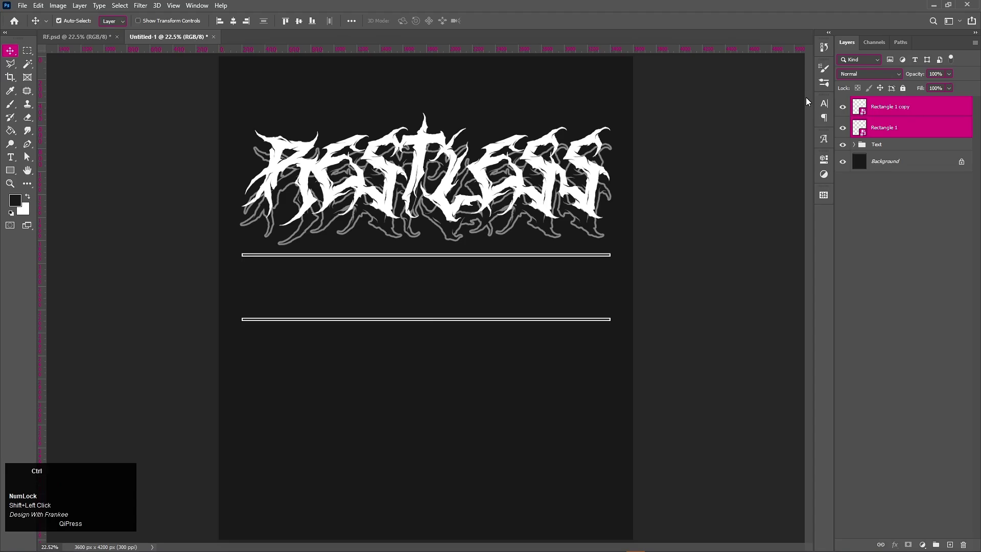
key(ctrl+g)
click(884, 104)
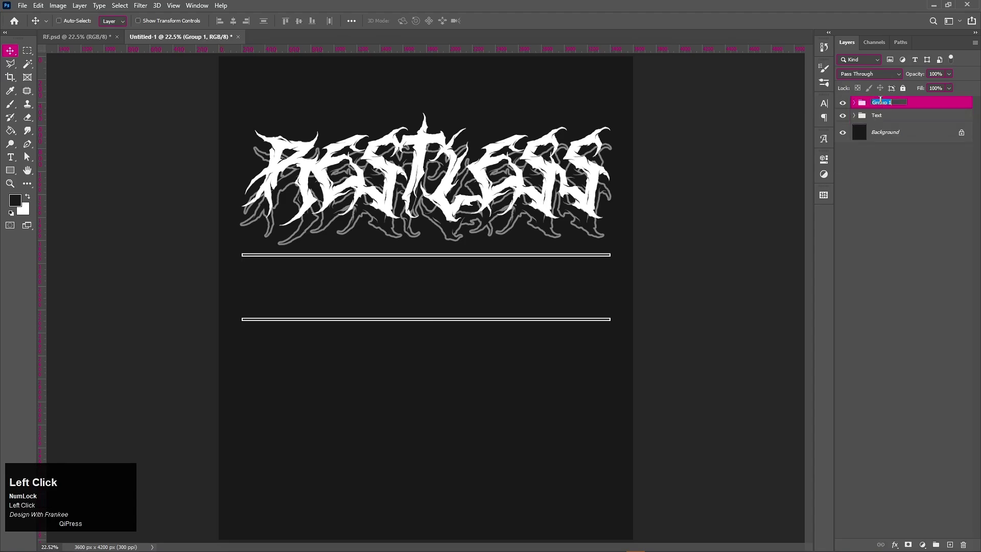
text(Rec)
key(Return)
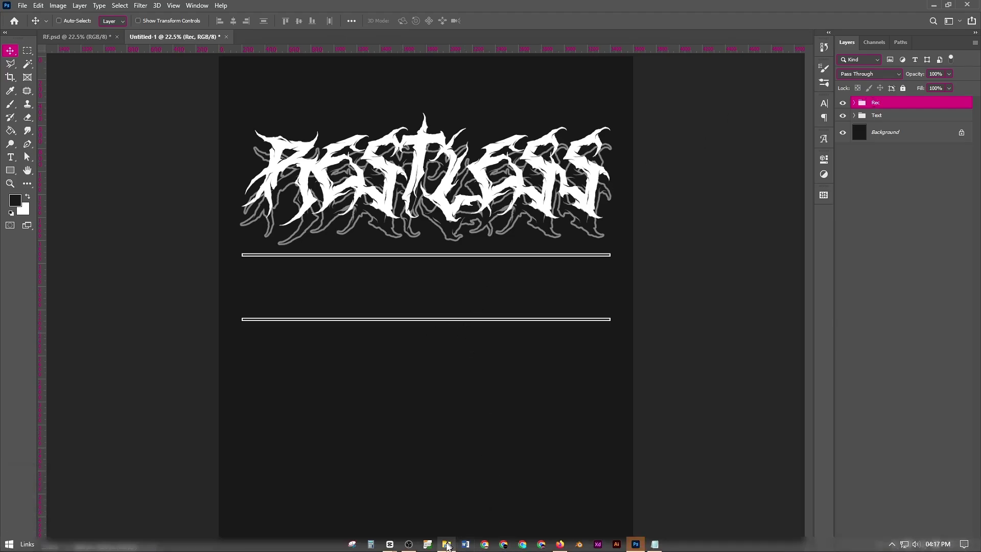
Place the Circle-PNG image and scale it down to fit between the two lines near their left end
click(446, 544)
drag(298, 98, 490, 317)
drag(633, 297, 287, 293)
key(Return)
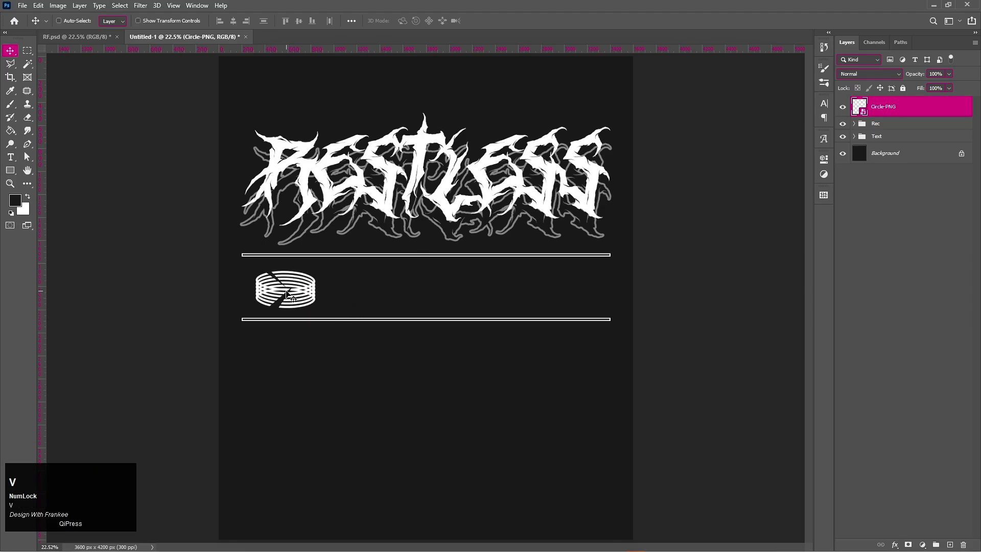
key(ctrl+t)
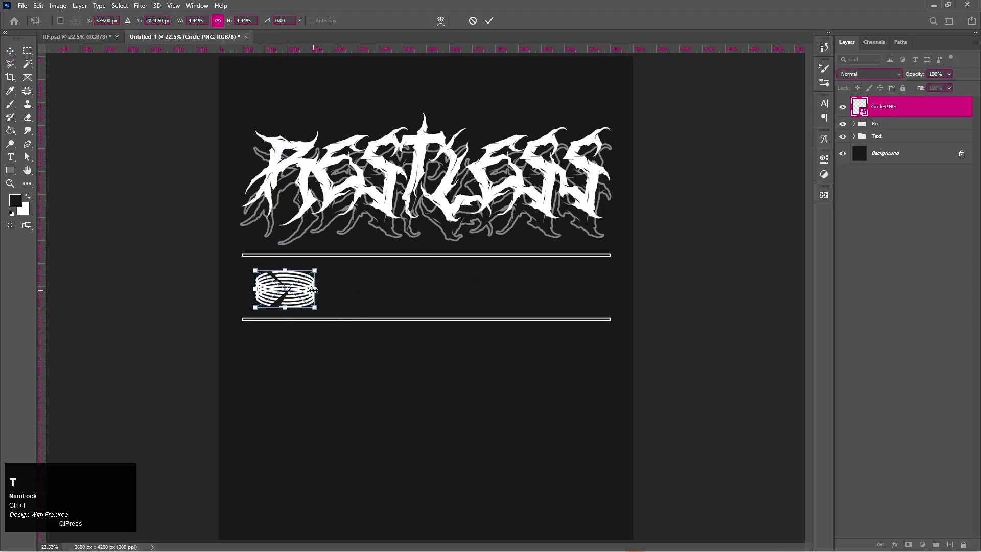
drag(314, 291, 289, 292)
double_click(288, 292)
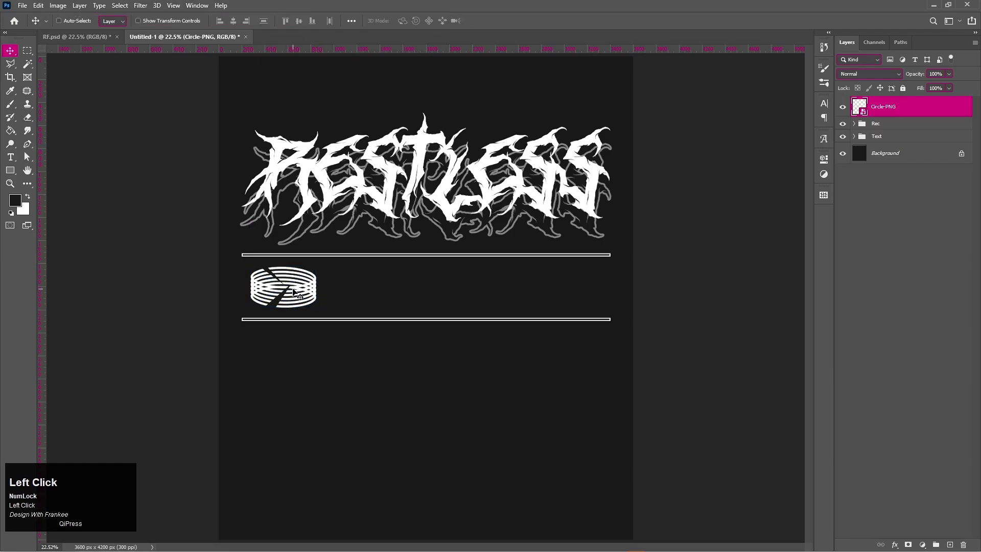
Place Global-PNG 02 beside the circle icon between the lines, scaled down to about 7% to match its height
click(446, 544)
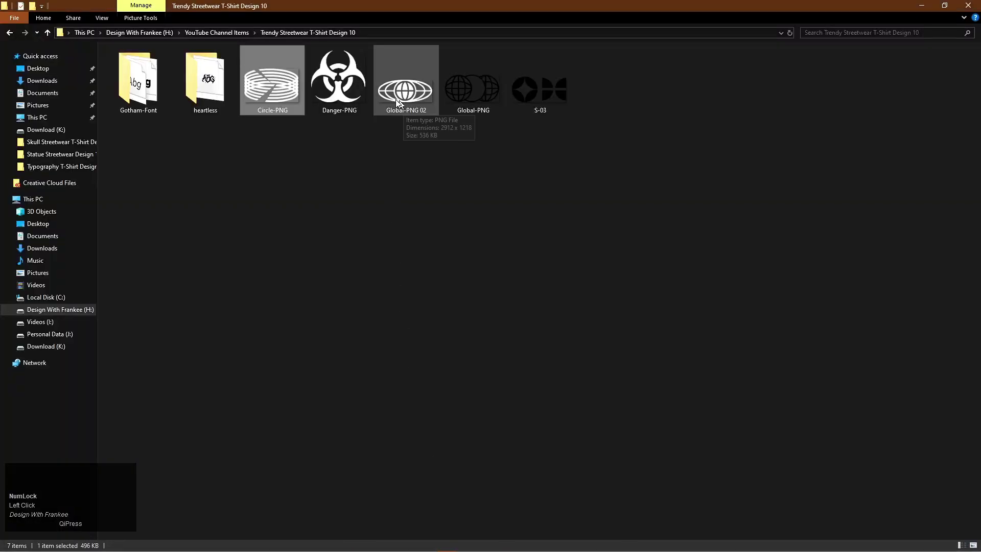
drag(405, 109, 407, 294)
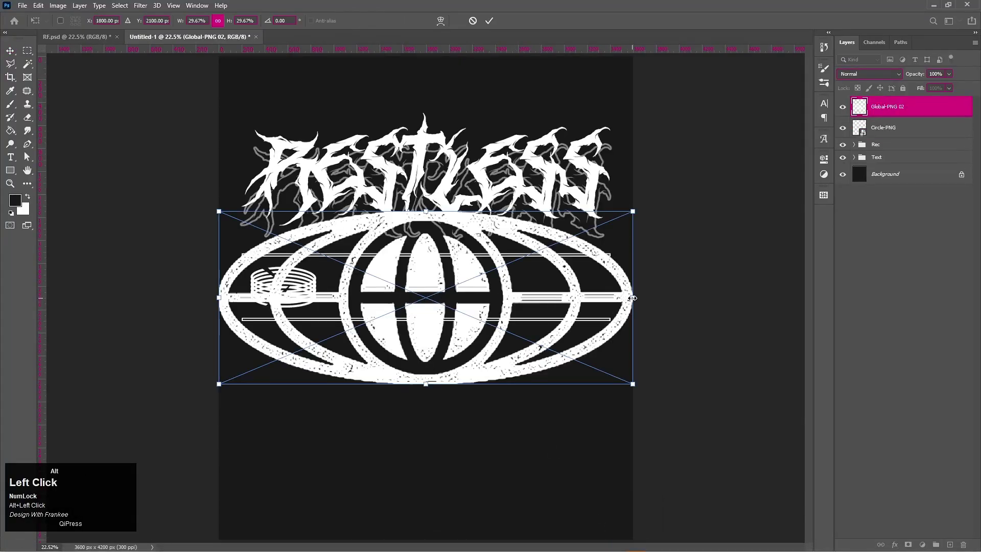
drag(632, 298, 383, 266)
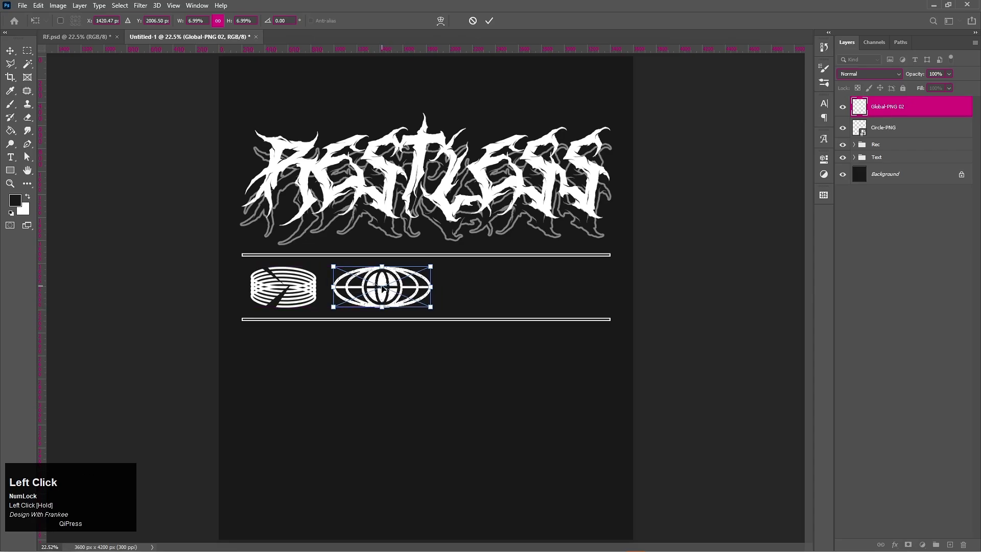
double_click(383, 289)
drag(377, 290, 385, 290)
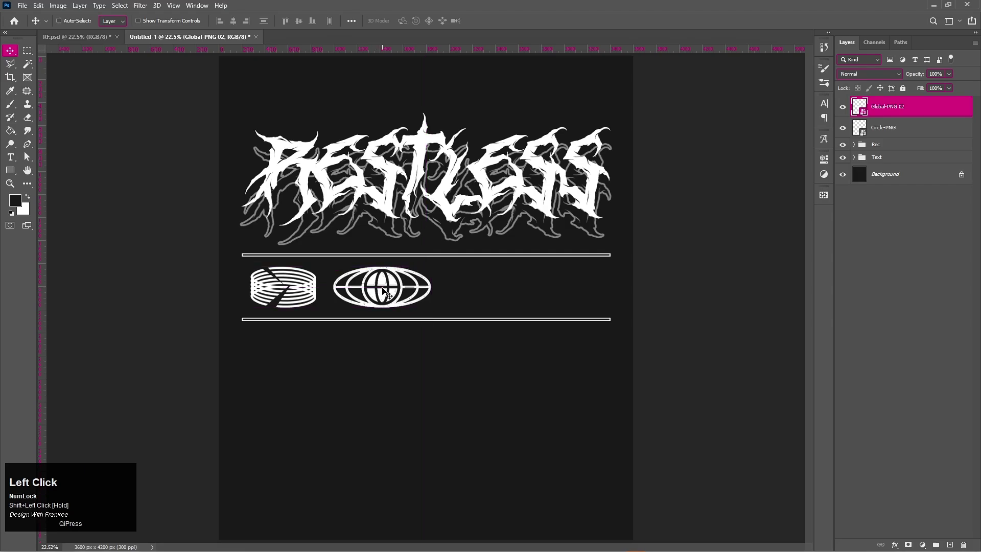
Place Danger-PNG to the right of the globe icon between the lines, scaled down to match the icons' height
click(447, 543)
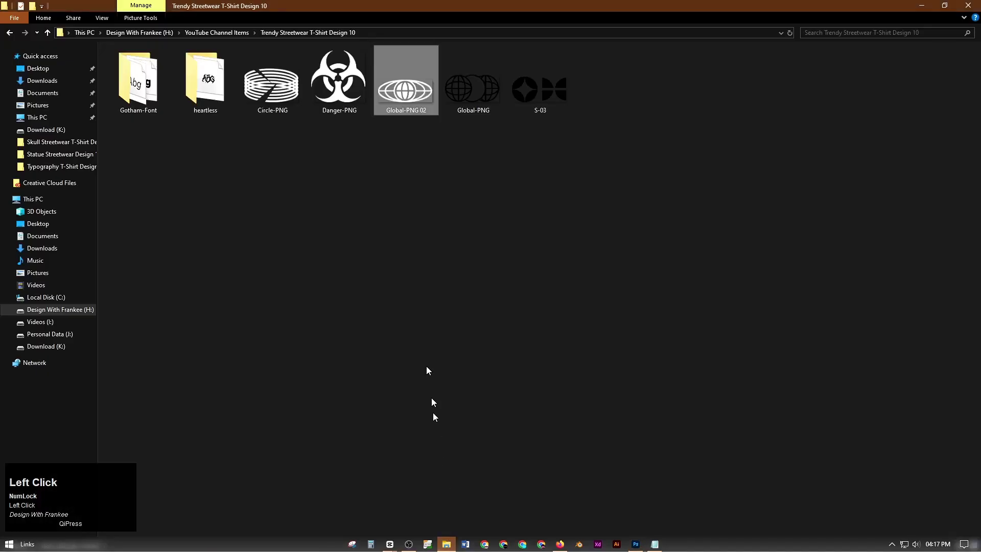
click(342, 89)
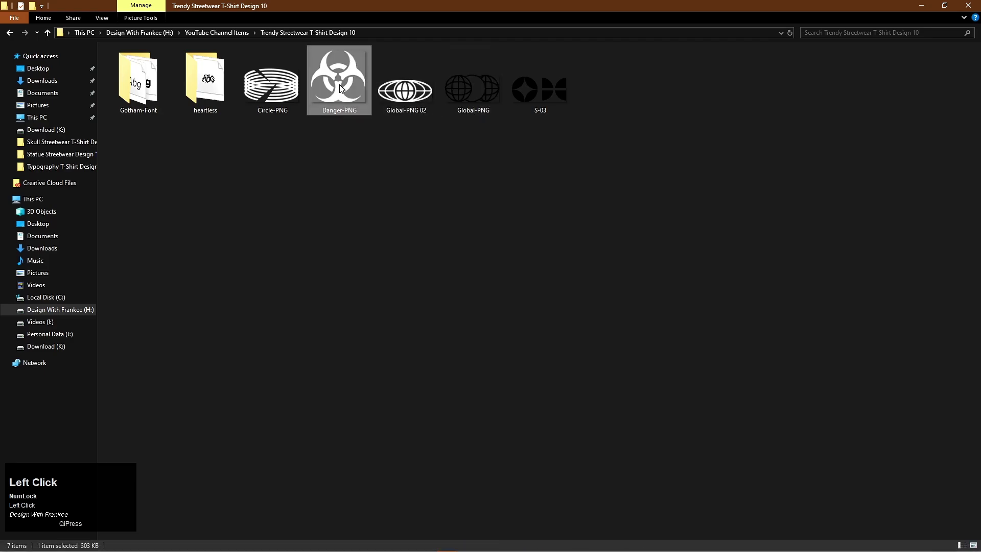
drag(341, 88, 499, 316)
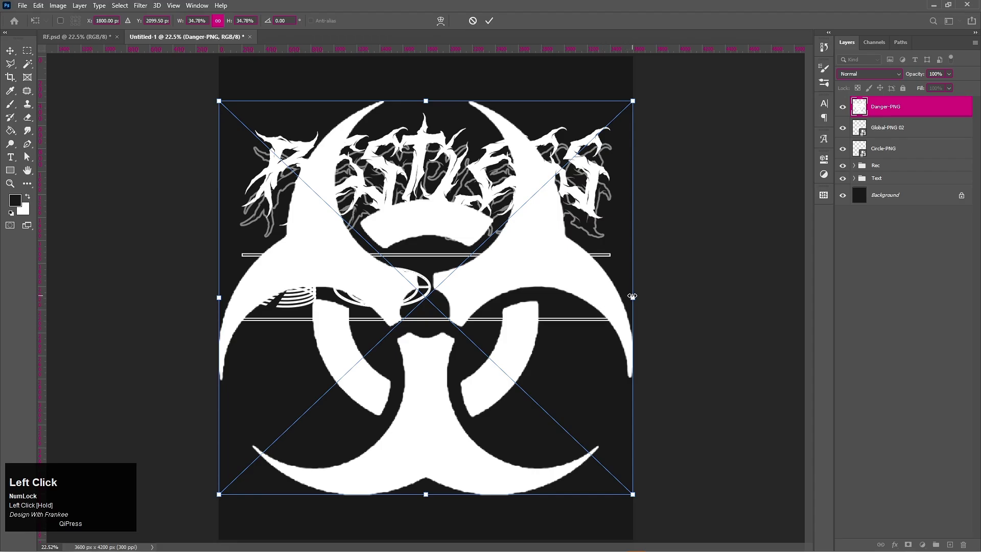
drag(633, 295, 475, 267)
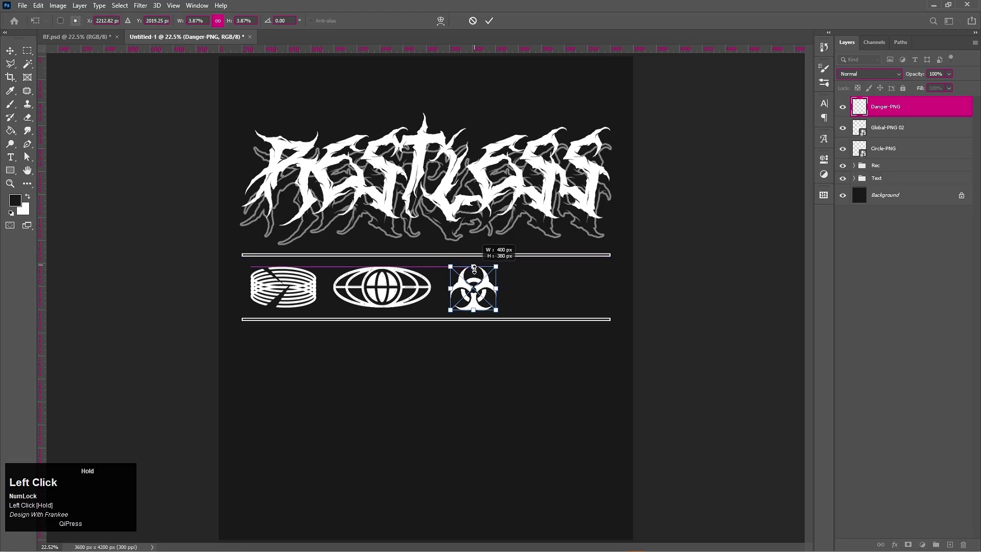
drag(474, 309, 477, 286)
double_click(475, 289)
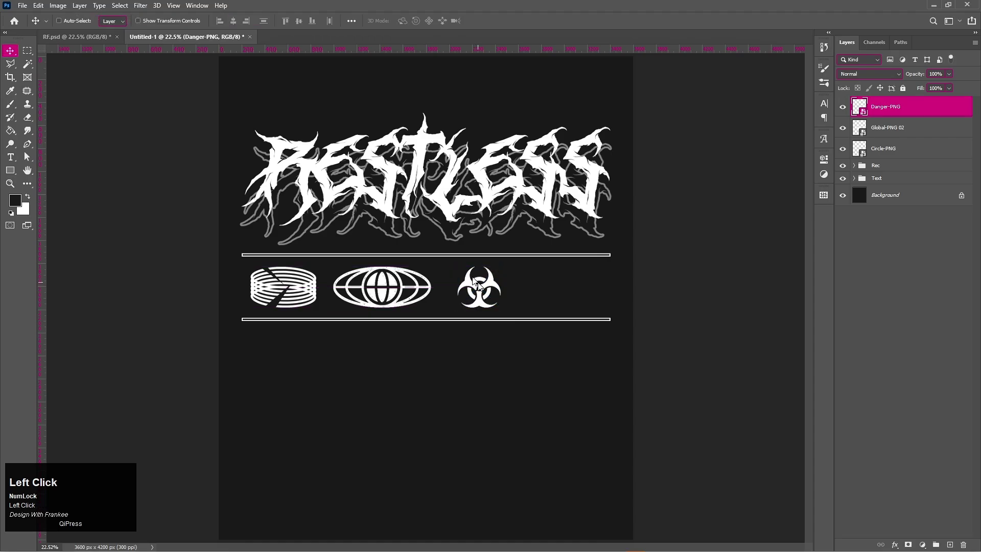
Place the S-03 image from the project folder onto the canvas at its full placed size
click(445, 545)
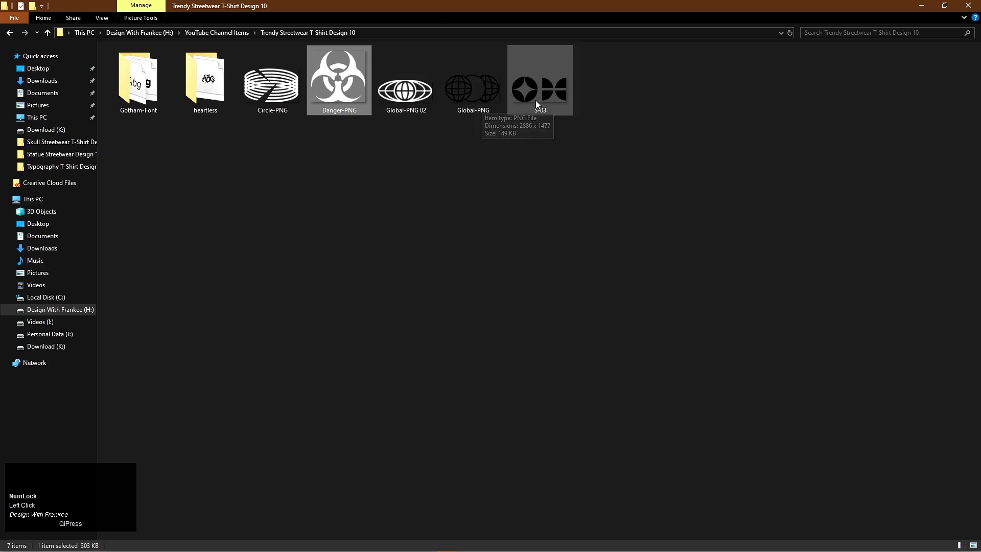
click(540, 99)
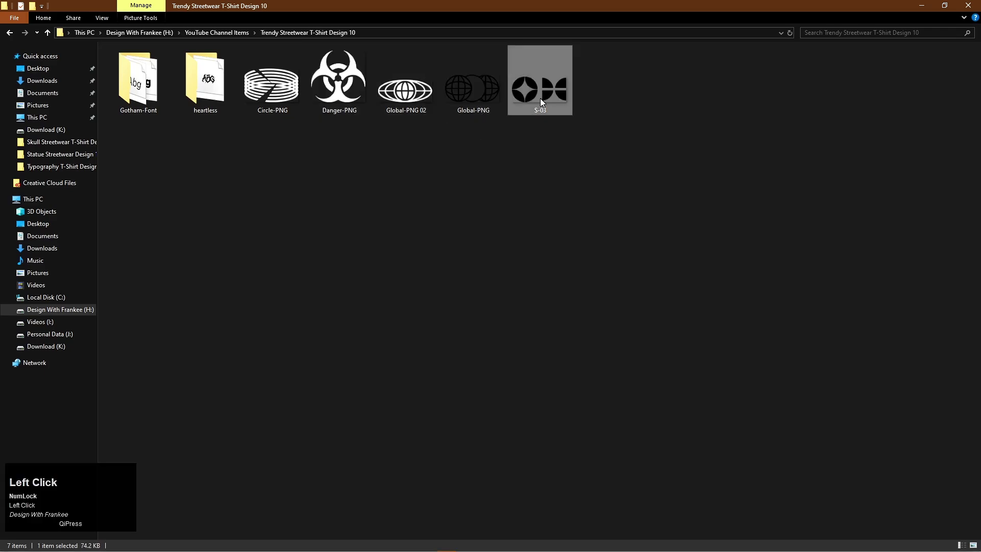
drag(537, 97, 494, 294)
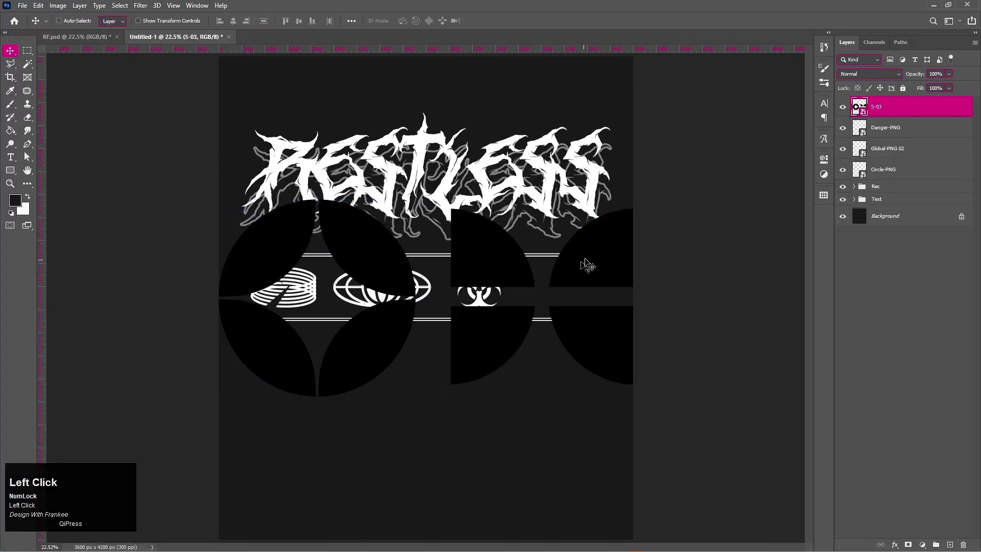
Apply a white Color Overlay to the S-03 layer and collapse its effects list
right_click(887, 108)
click(888, 115)
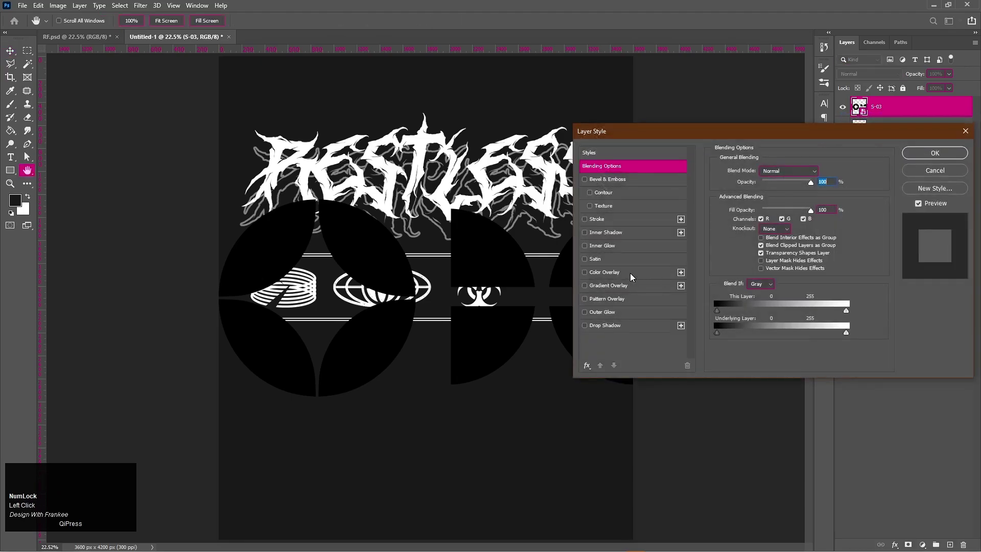
click(630, 273)
click(935, 153)
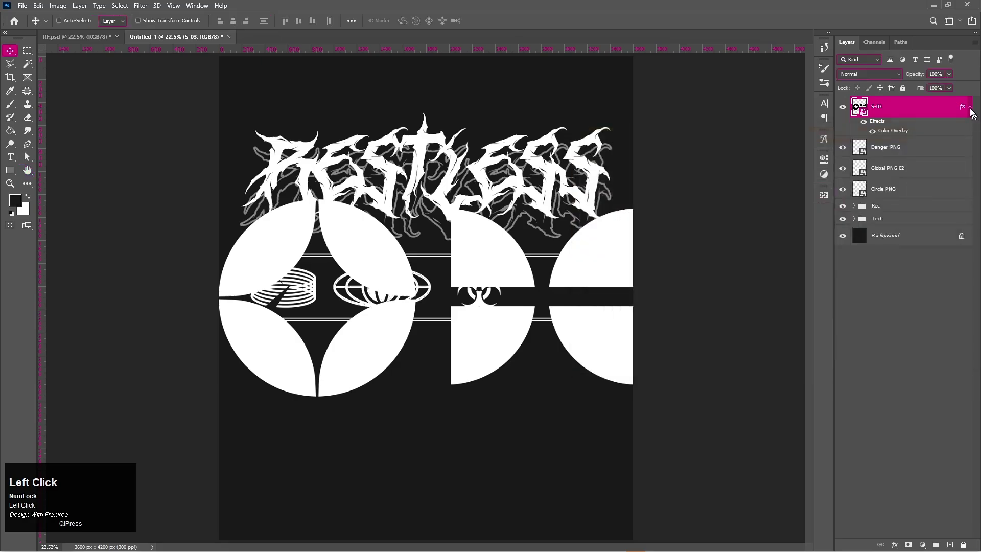
click(970, 106)
Scale the S-03 graphic down to about 6% and place it after the danger icon, between the two outlined lines
key(v)
key(ctrl+t)
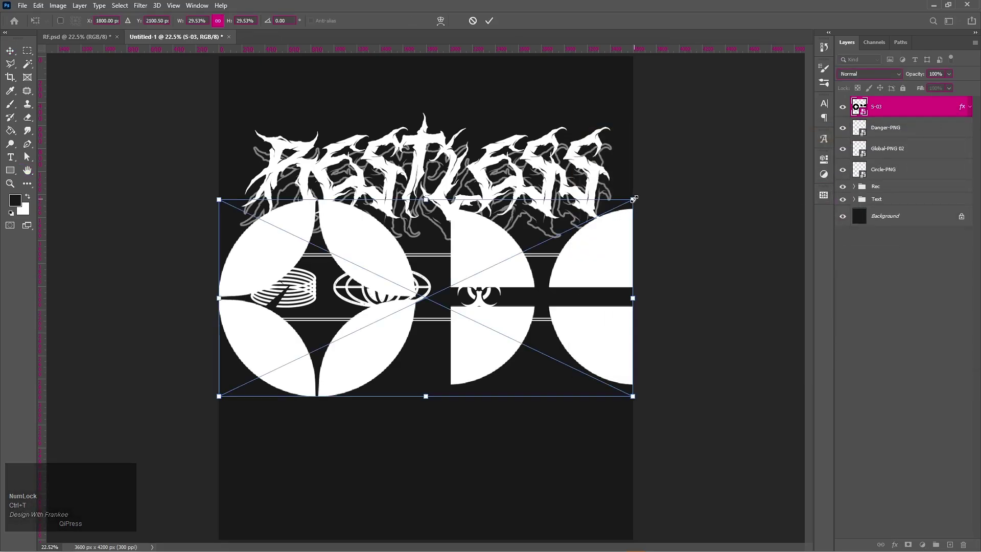
drag(638, 201, 559, 266)
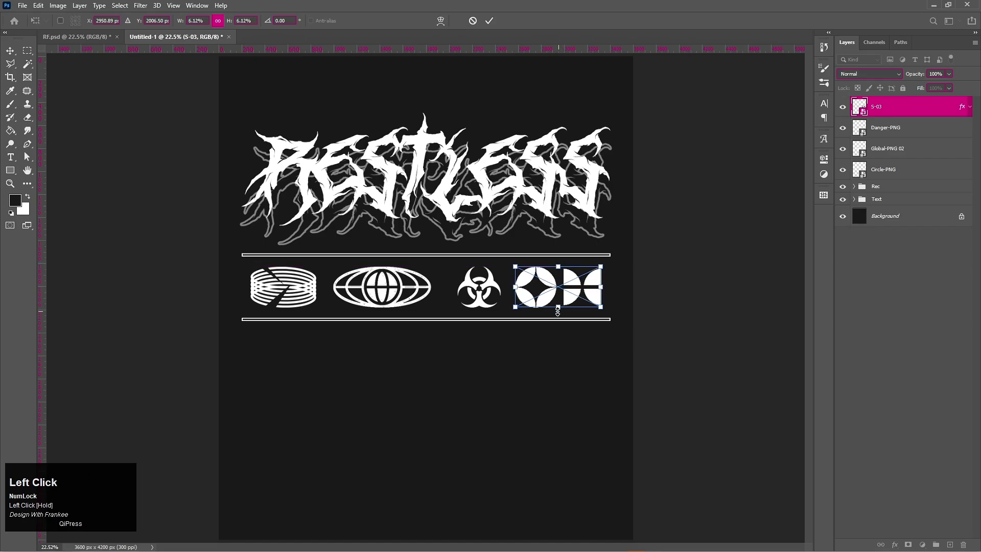
drag(559, 307, 559, 307)
key(Return)
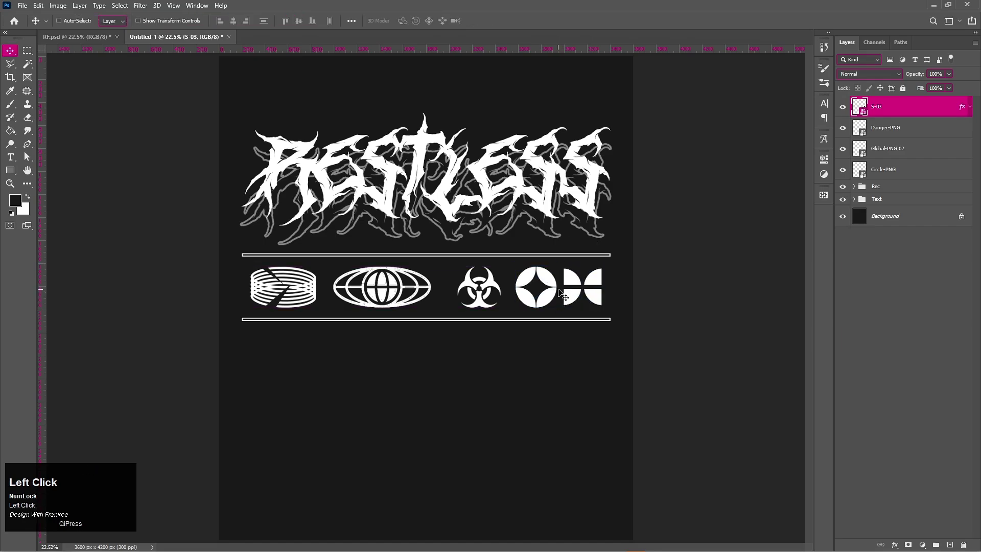
Move the S-03 graphic closer to the danger icon and distribute the four icon layers evenly in the horizontal direction
shift+click(879, 170)
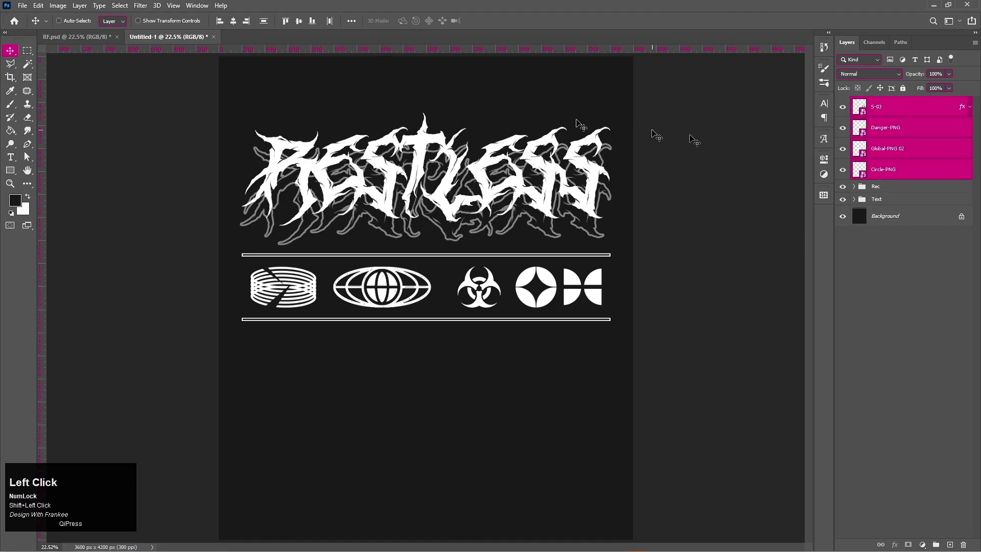
click(330, 21)
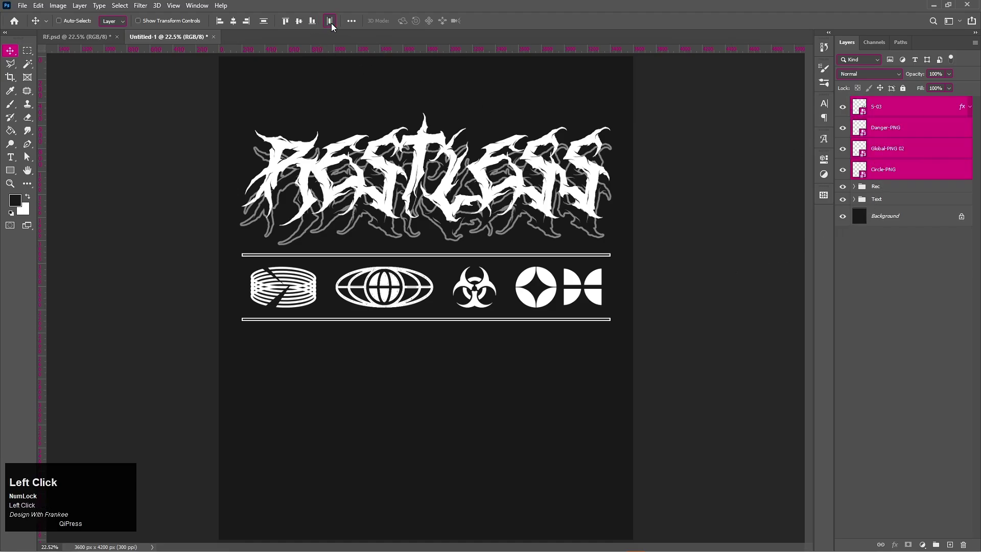
click(907, 113)
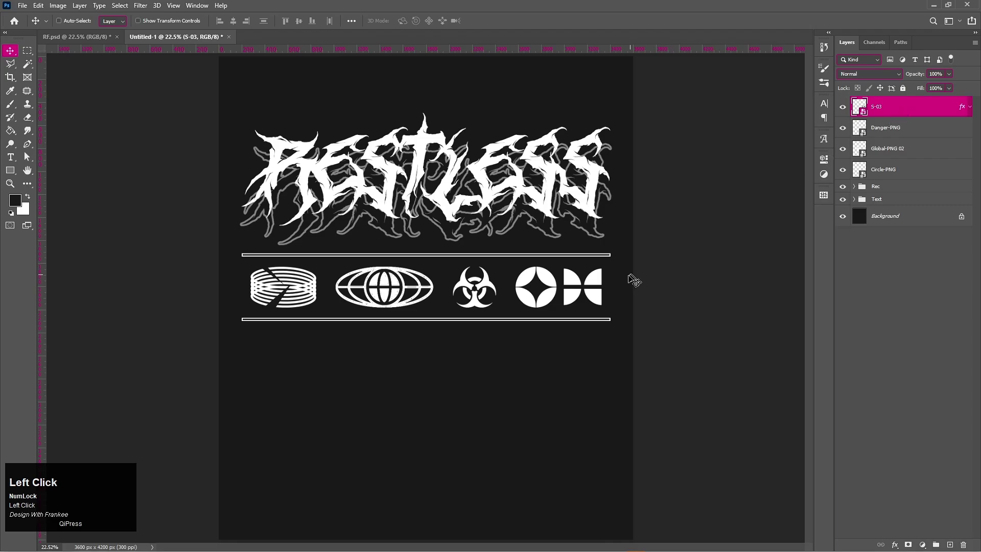
drag(545, 290, 526, 290)
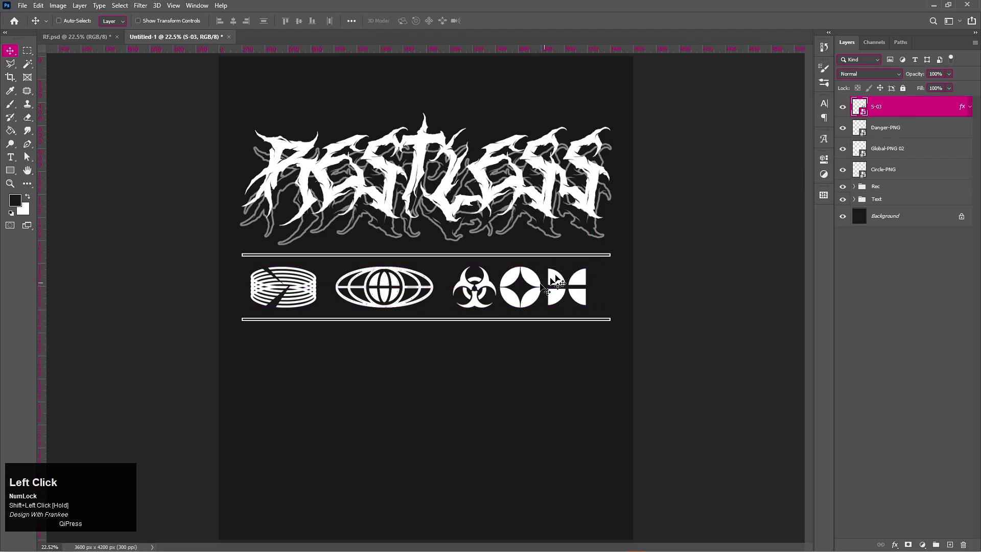
shift+click(880, 174)
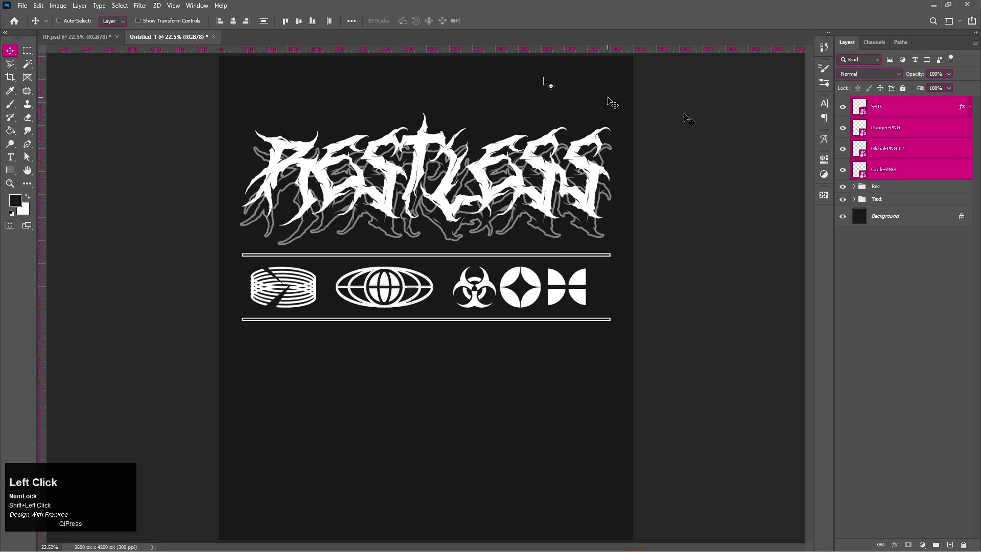
click(329, 21)
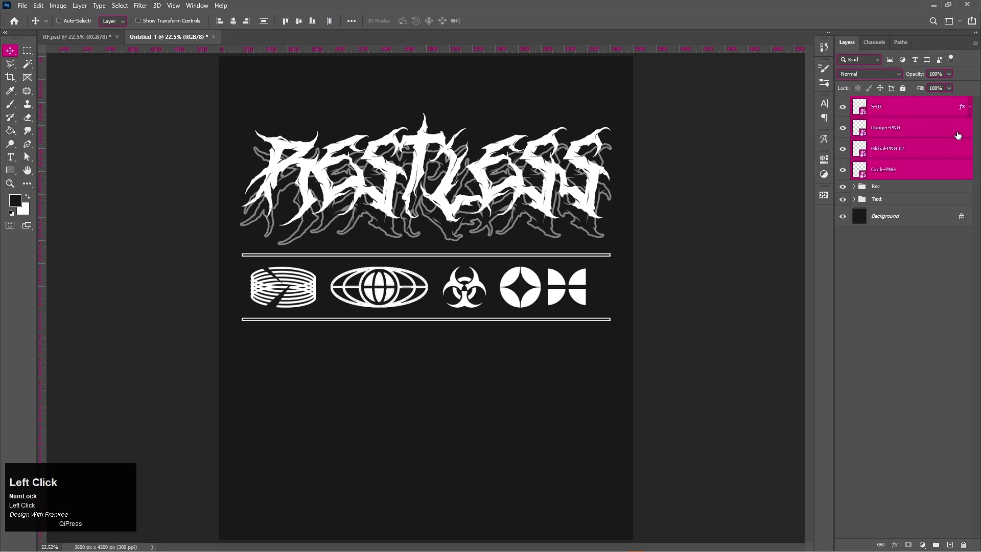
Group the four icon layers and scale the group up proportionally to about 104% to fill the width between the lines
key(ctrl+g)
key(ctrl+t)
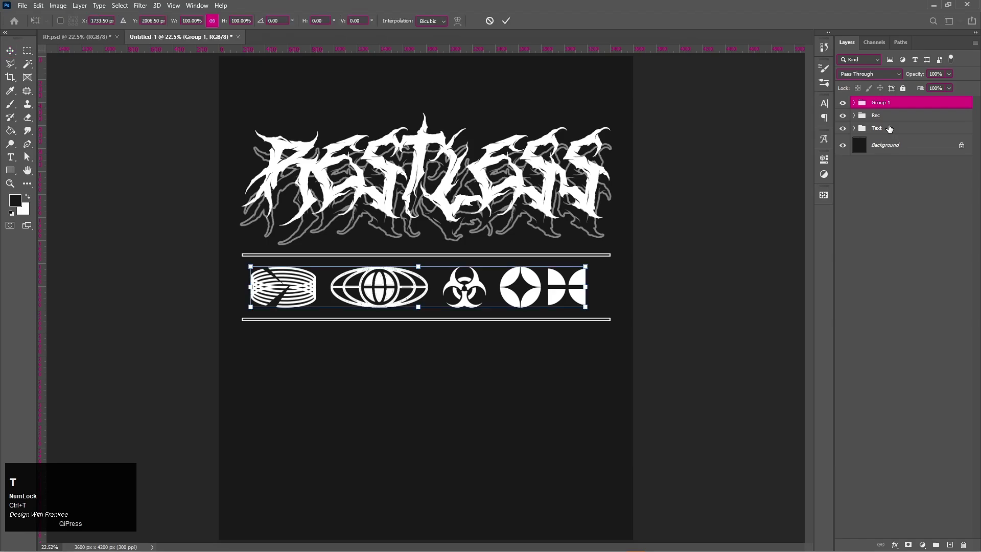
drag(586, 287, 602, 289)
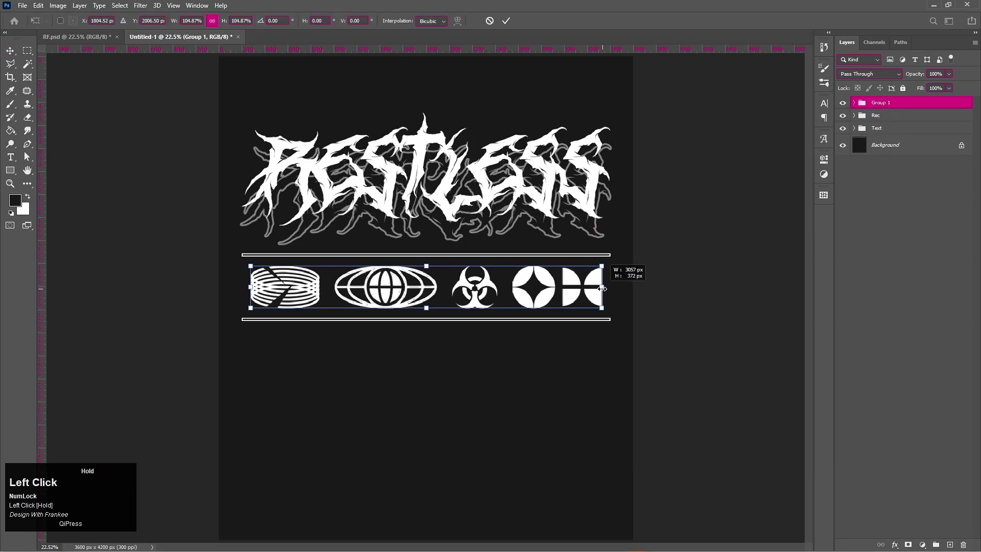
drag(249, 288, 248, 288)
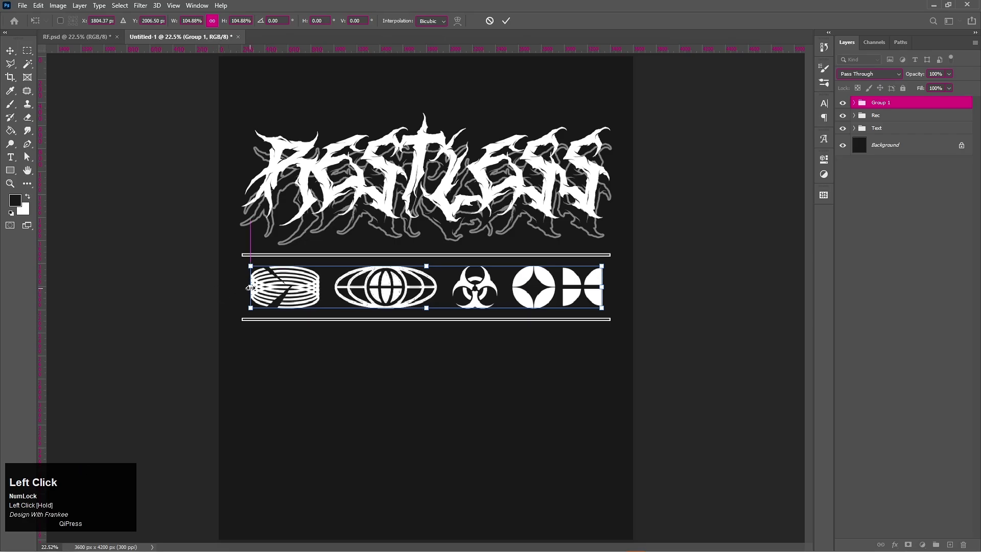
drag(600, 286, 599, 286)
double_click(546, 292)
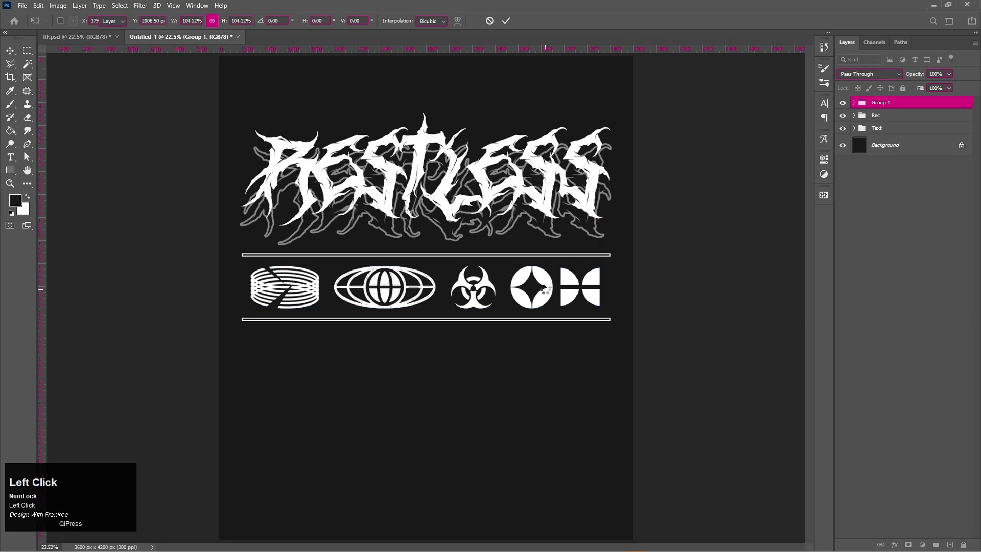
Center the icon group horizontally and vertically with the Rec group, and rename the icon group Items
ctrl+click(892, 117)
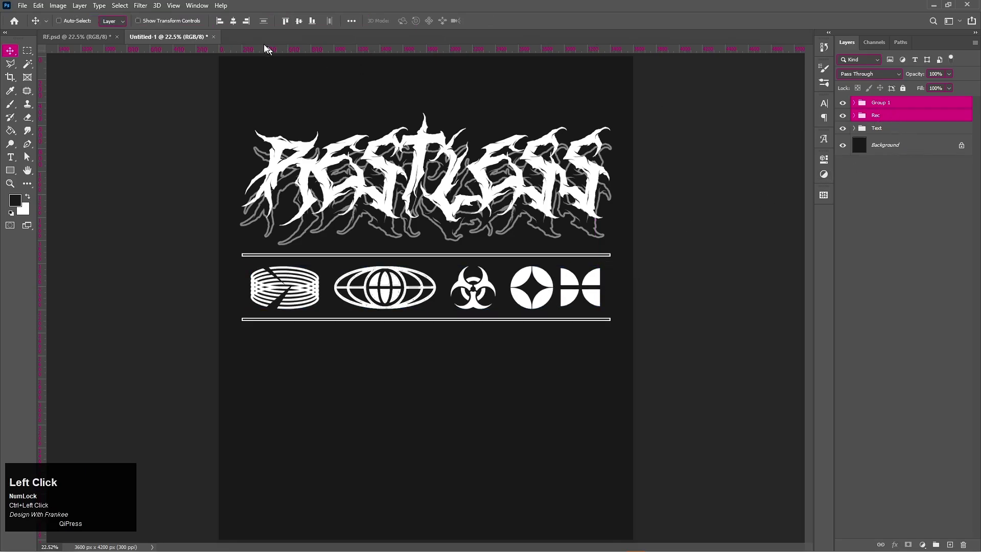
click(233, 21)
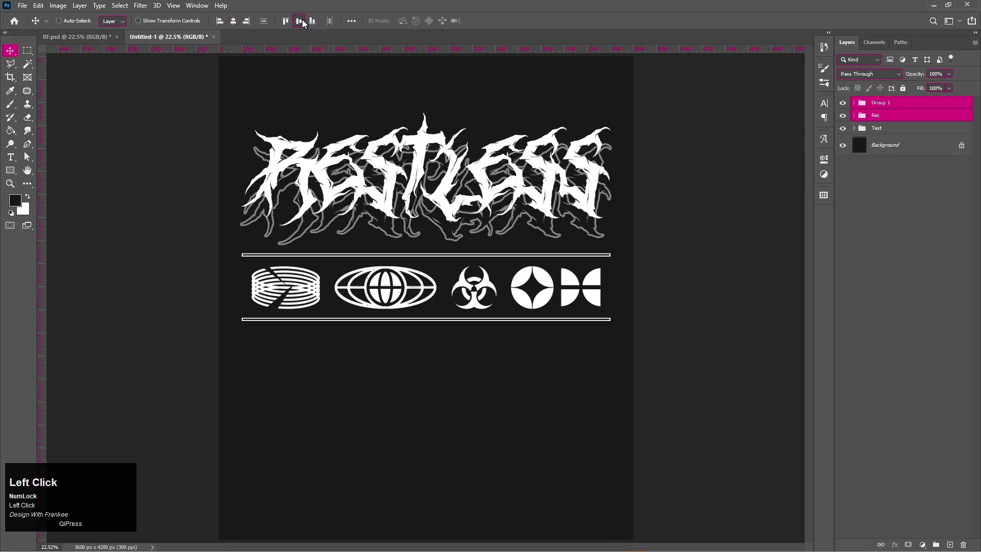
click(877, 105)
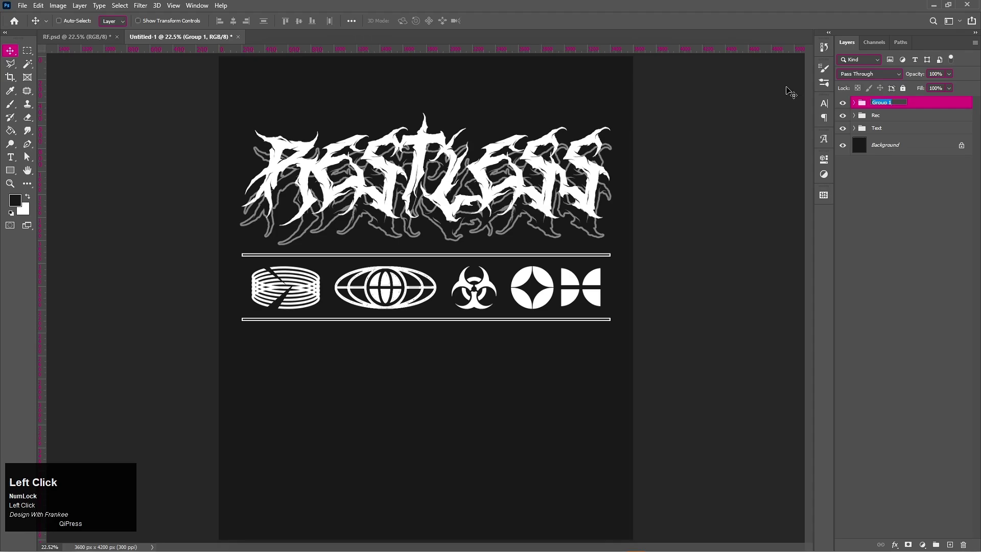
text(T)
text(tem)
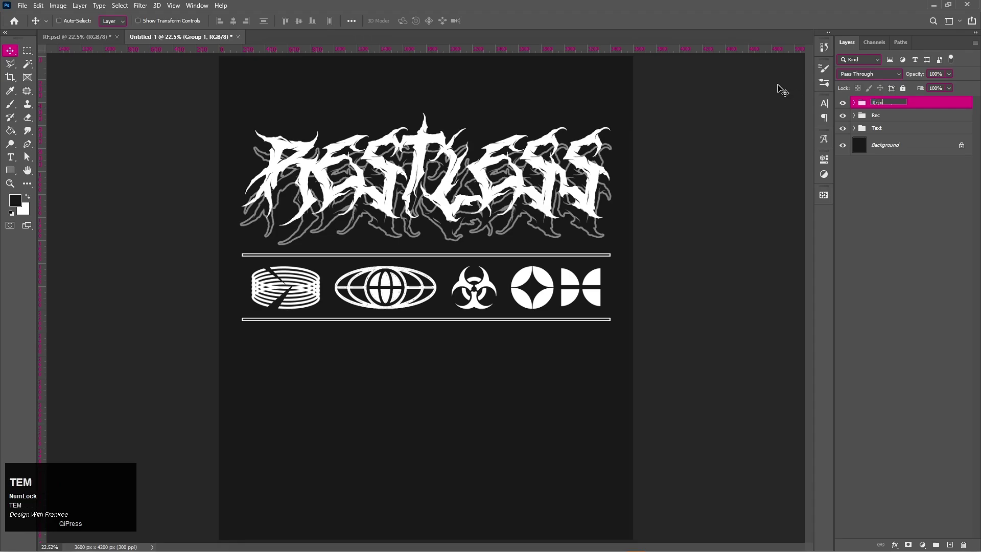
text(s)
key(Return)
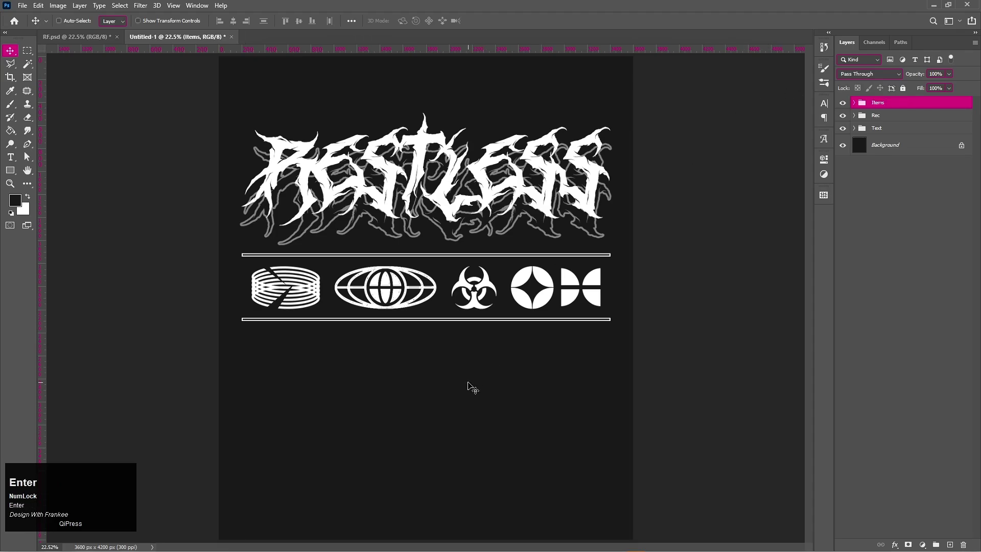
Copy the streetwear paragraph from the CC & Q file in Notepad and paste it into a line-wide text box below the lower line in Photoshop
key(t)
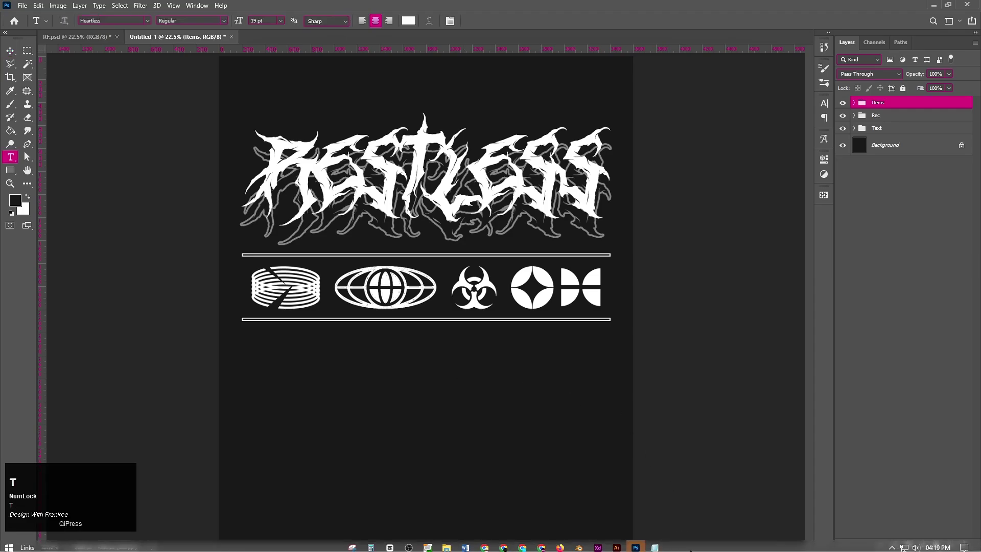
click(636, 544)
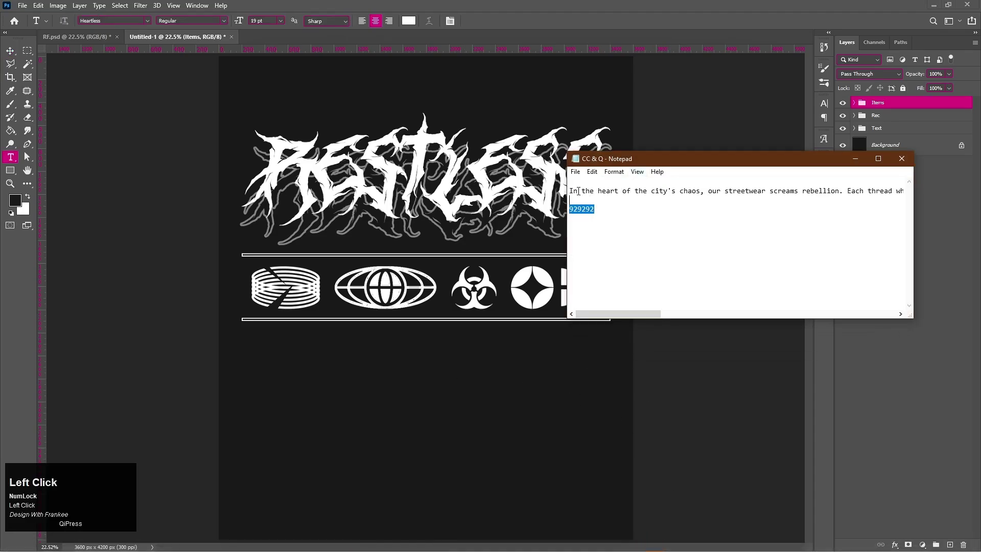
drag(571, 190, 907, 191)
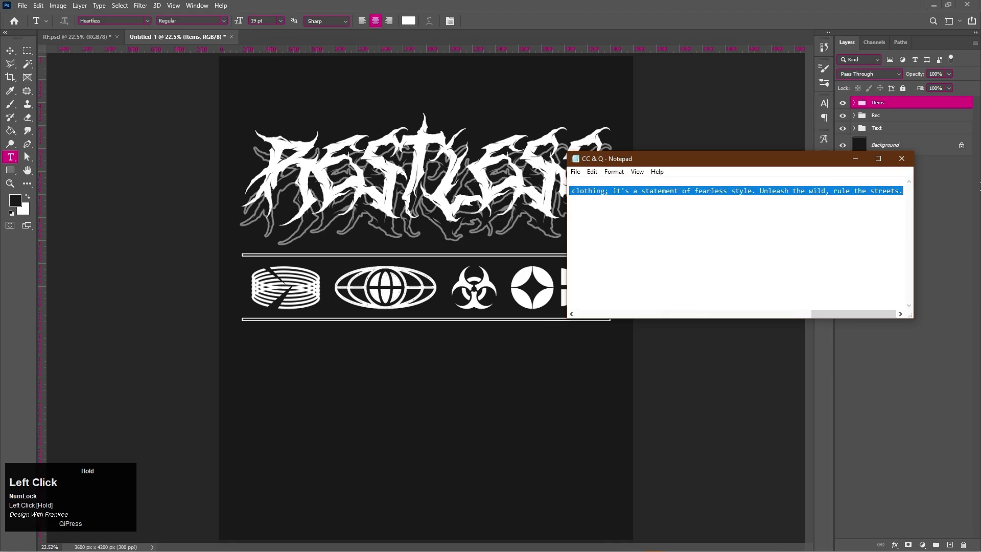
key(ctrl+c)
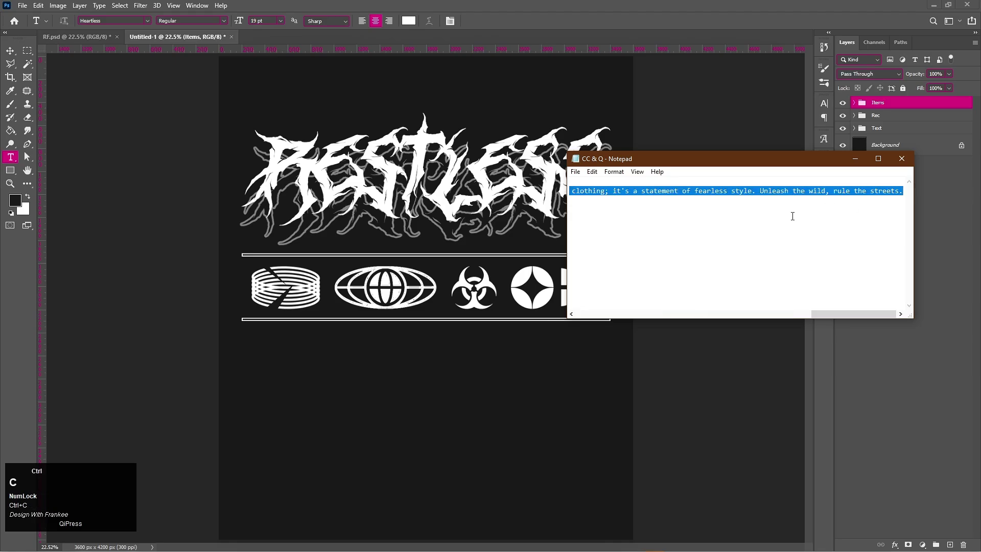
click(859, 162)
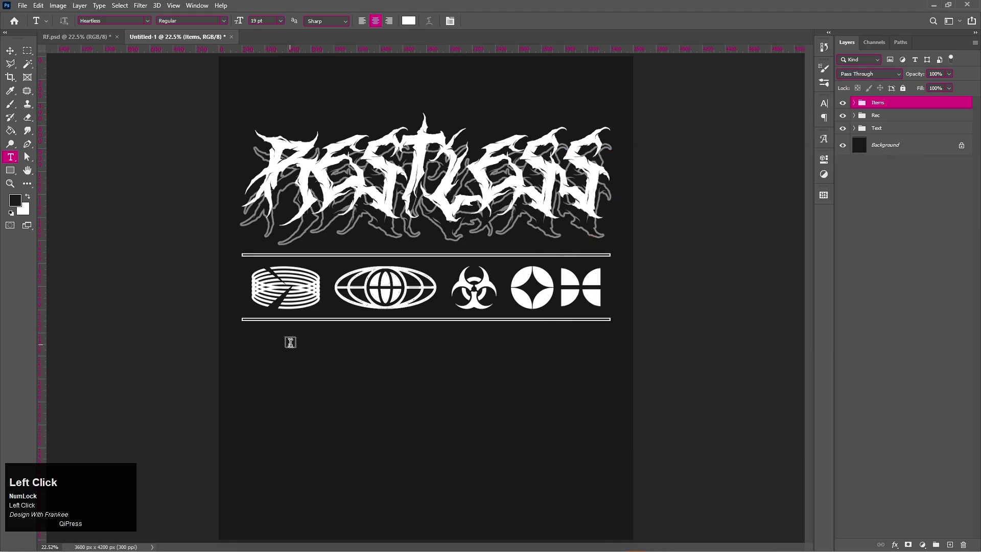
drag(250, 333, 611, 421)
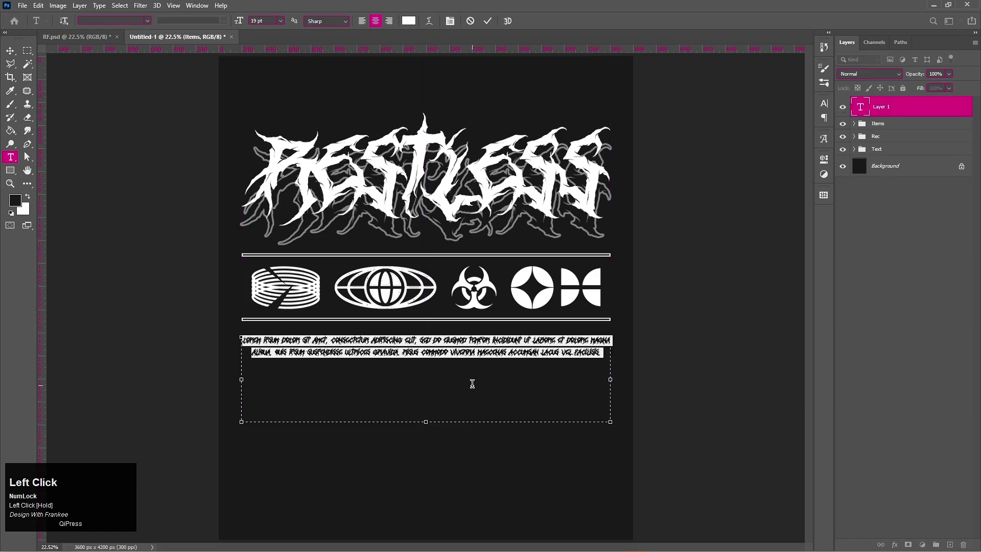
key(ctrl+v)
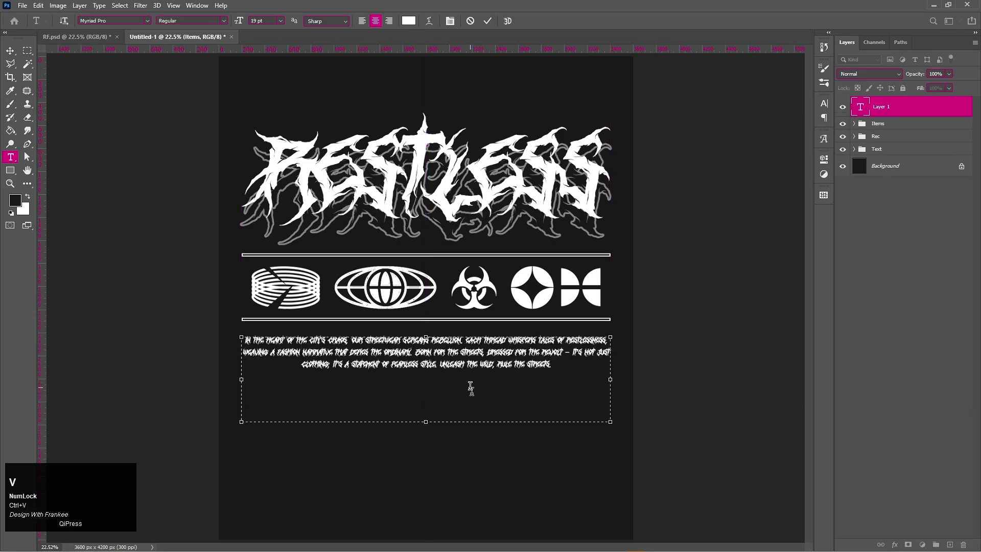
Set the whole pasted paragraph in the Gotham Black font and turn off faux italic
key(ctrl+a)
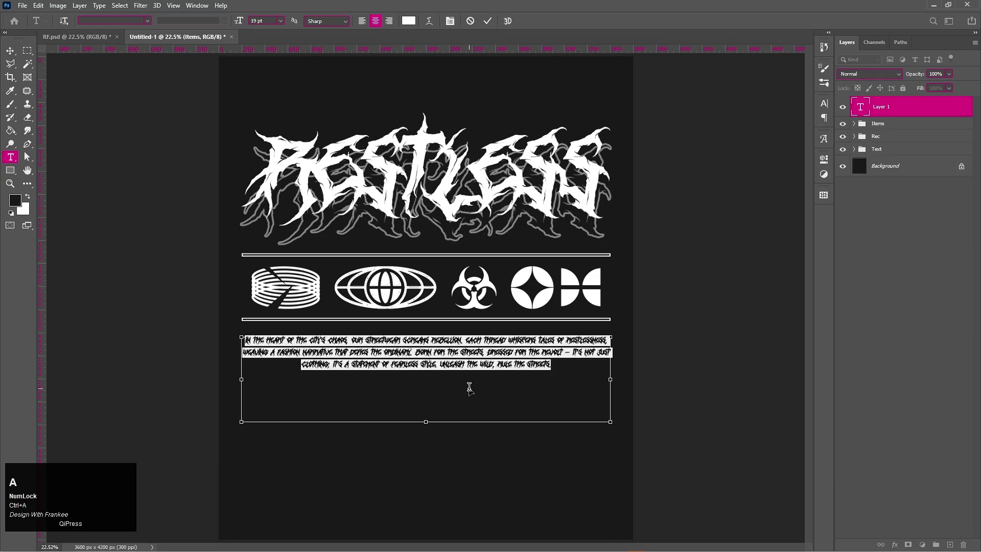
click(149, 20)
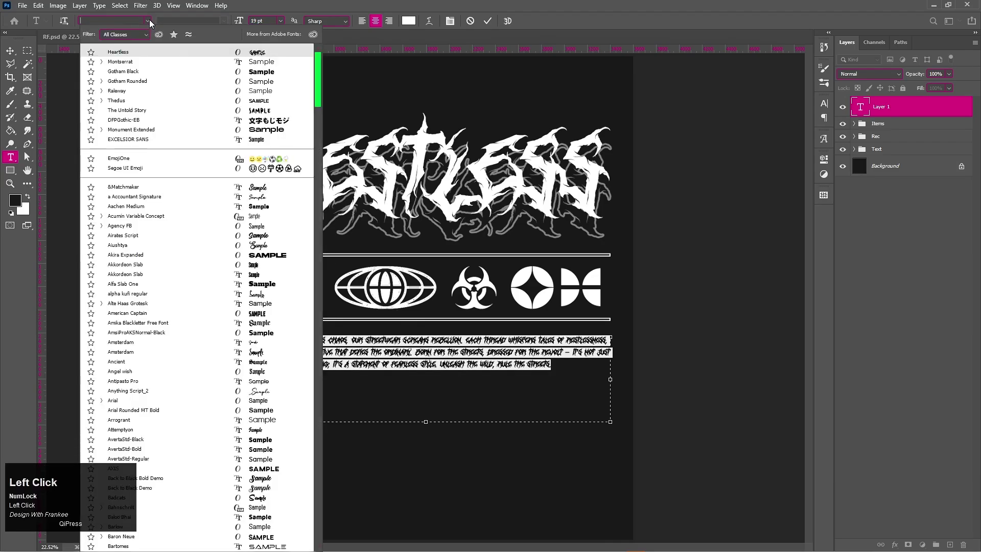
click(138, 72)
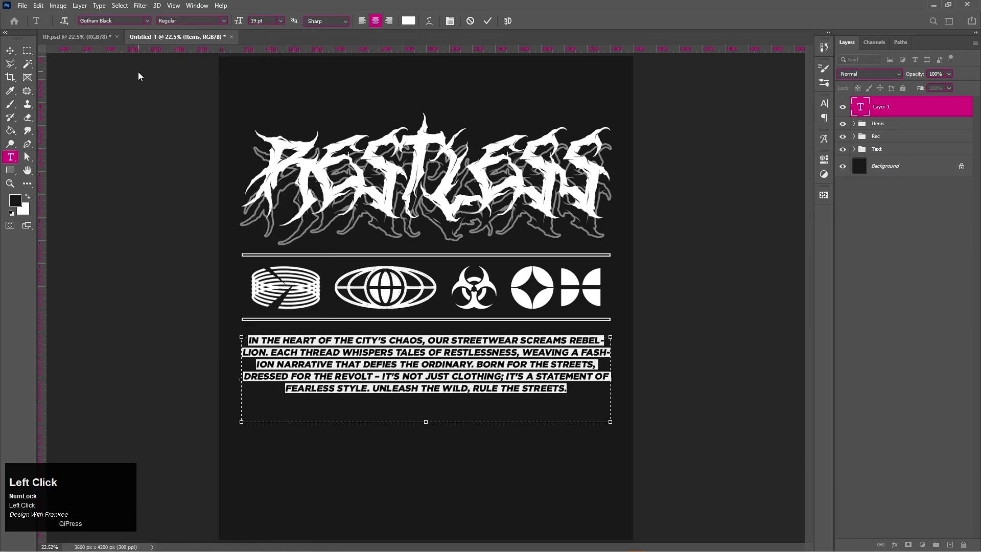
click(824, 103)
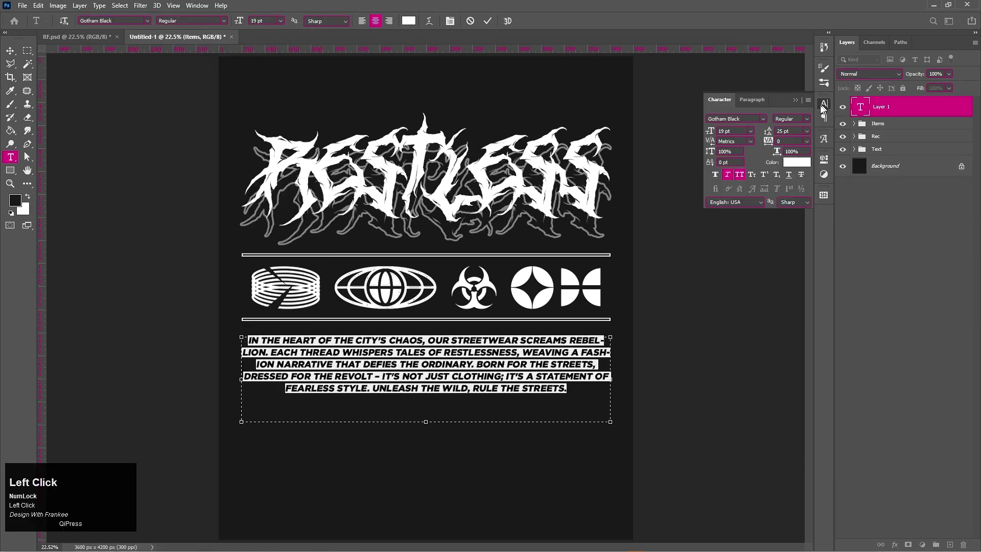
click(727, 175)
Increase the paragraph's font size to 23 pt
click(745, 131)
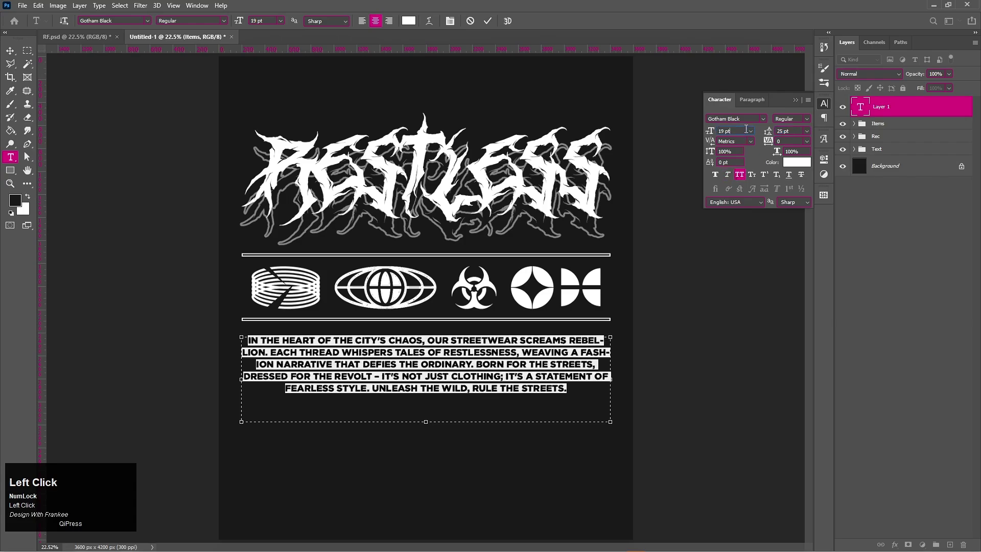
scroll(746, 129, up, 1)
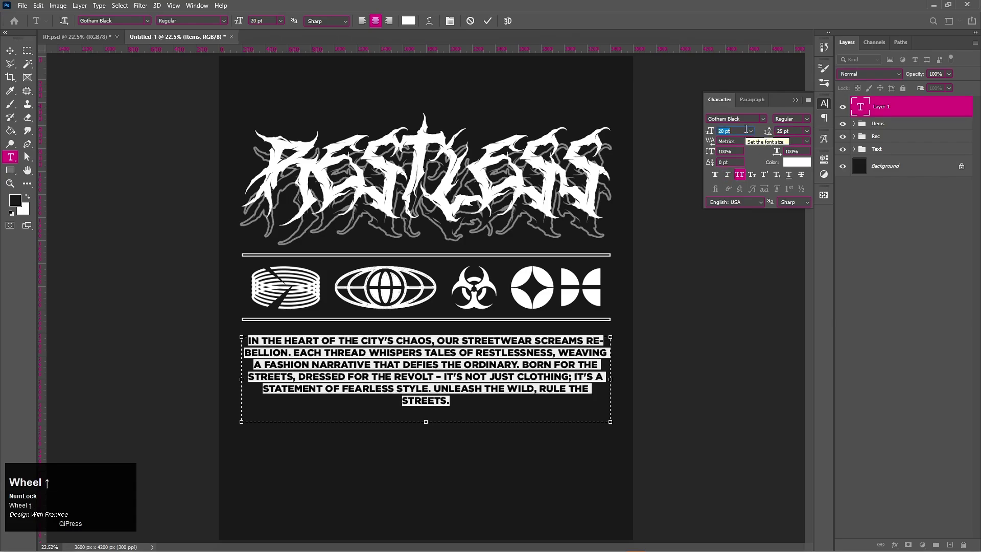
scroll(746, 128, up, 1)
scroll(746, 129, up, 1)
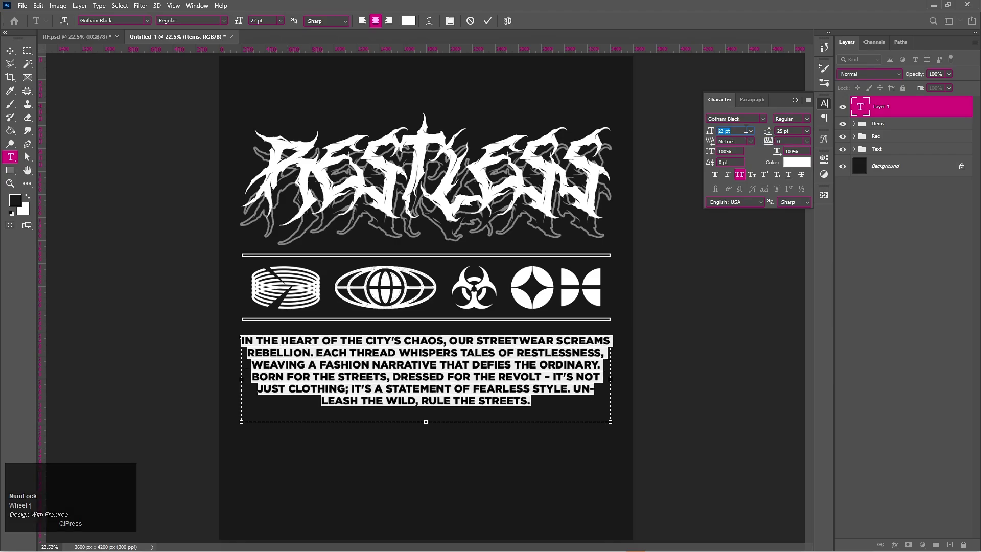
scroll(746, 129, up, 1)
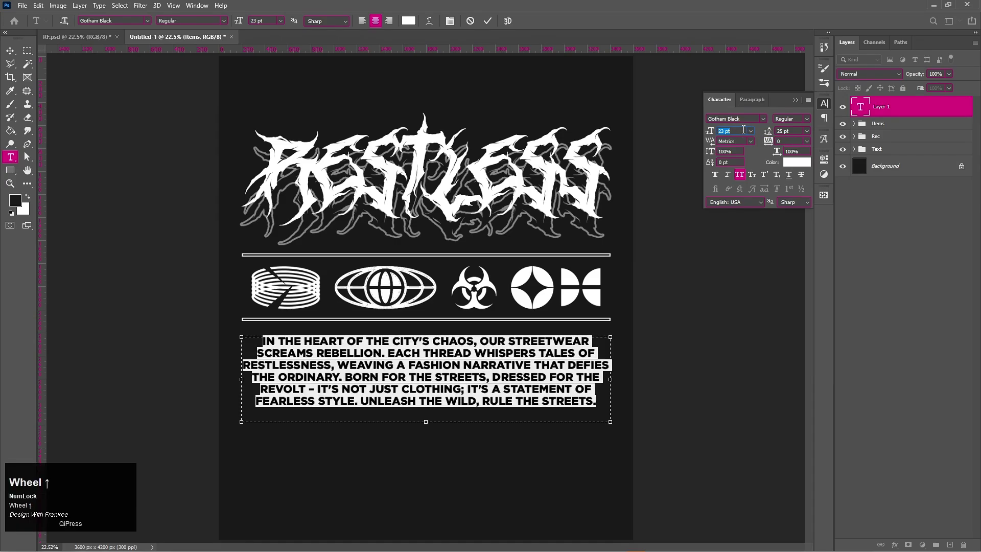
Try the paragraph at 22 pt, return it to 23 pt, and shorten its text box to just below the last line
scroll(744, 130, down, 1)
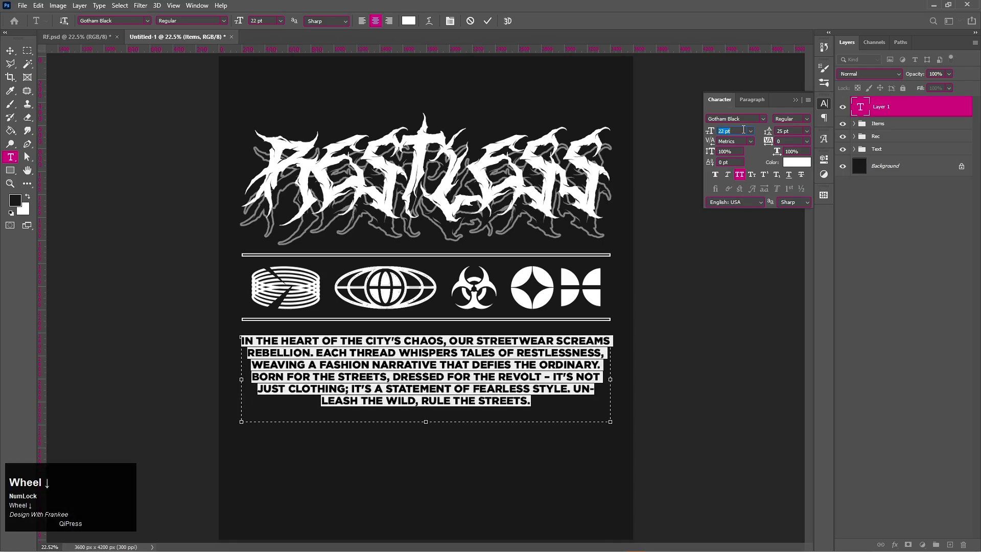
scroll(743, 130, down, 1)
scroll(744, 129, up, 1)
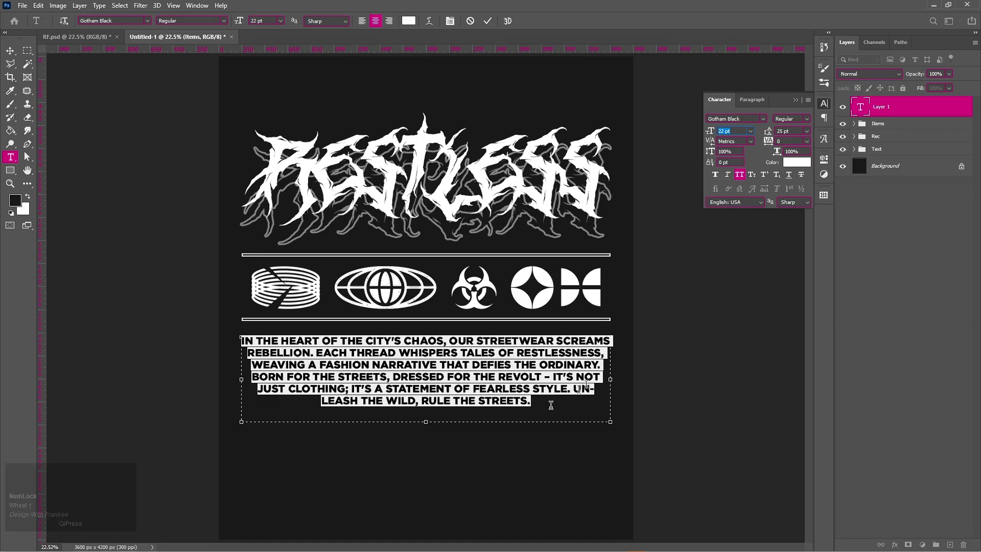
drag(426, 421, 428, 414)
drag(611, 376, 610, 376)
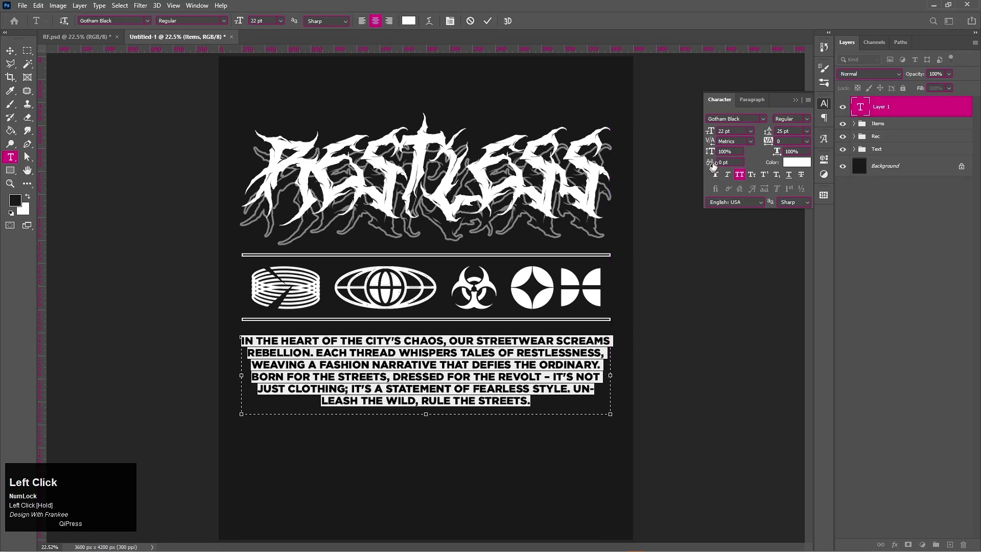
scroll(737, 130, up, 1)
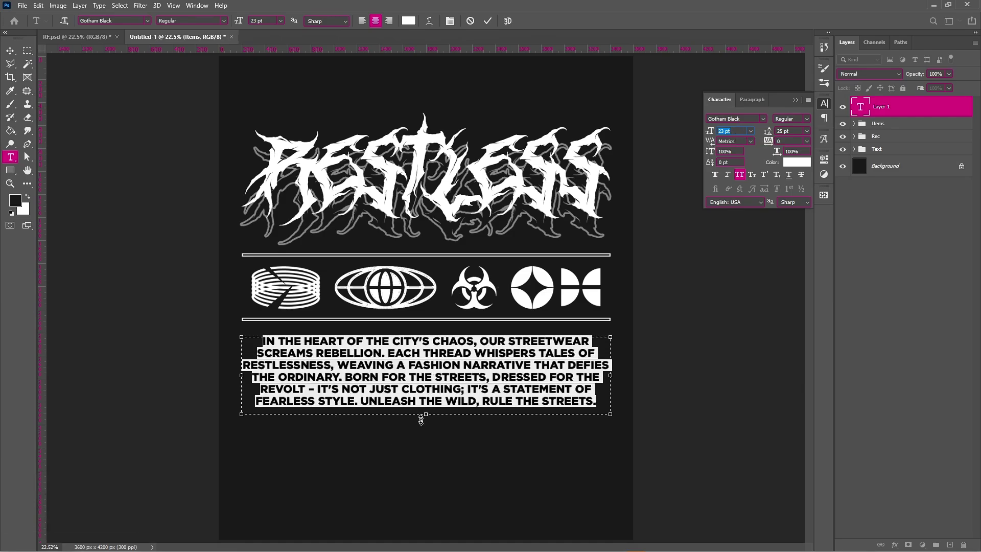
drag(426, 414, 424, 409)
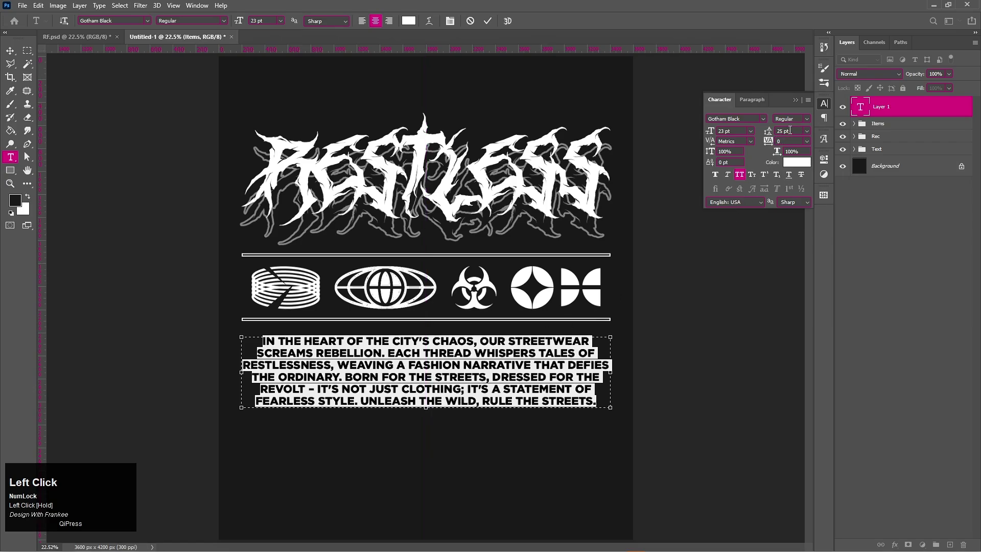
Set the paragraph's leading to 26 pt, extend the text box slightly to fit, and commit the text
scroll(790, 131, down, 1)
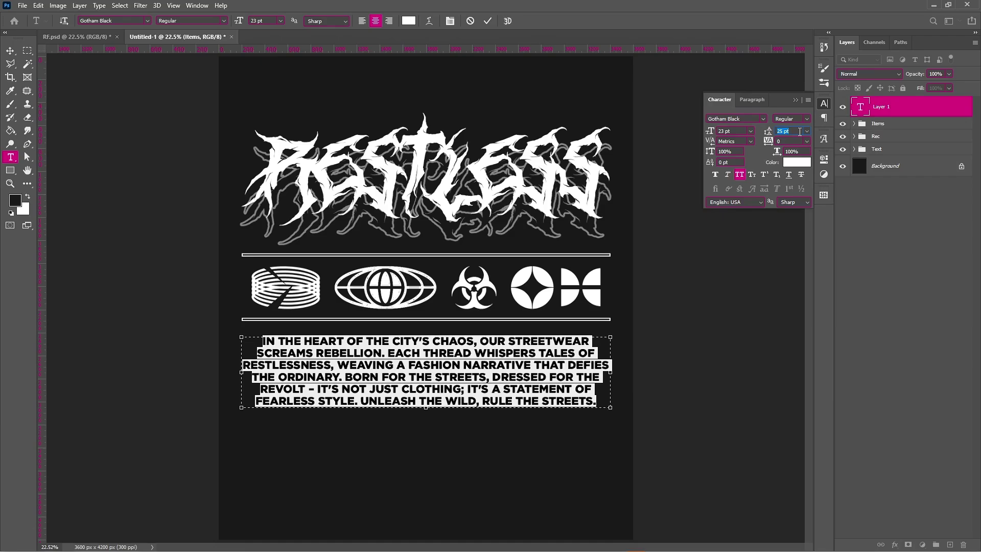
scroll(800, 132, up, 1)
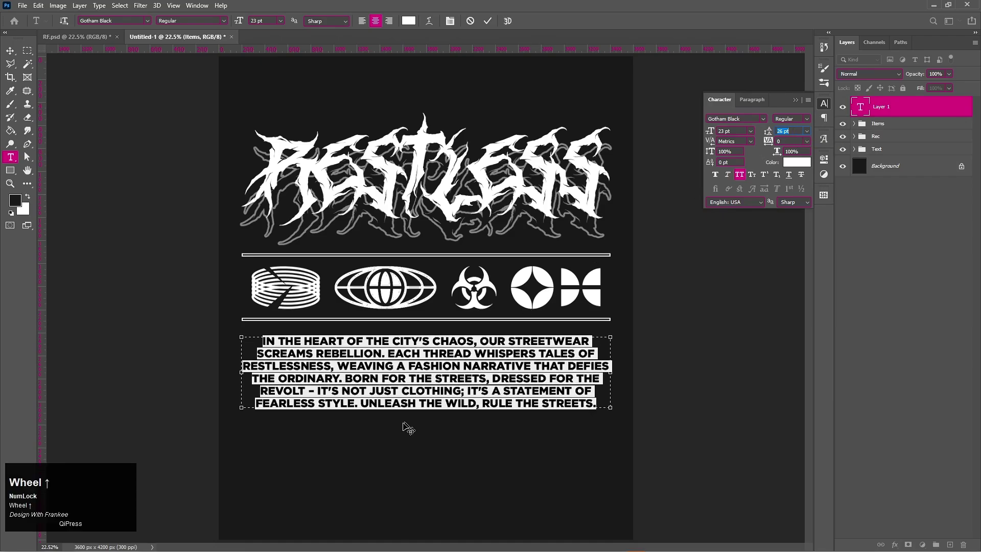
drag(421, 409, 421, 412)
click(487, 20)
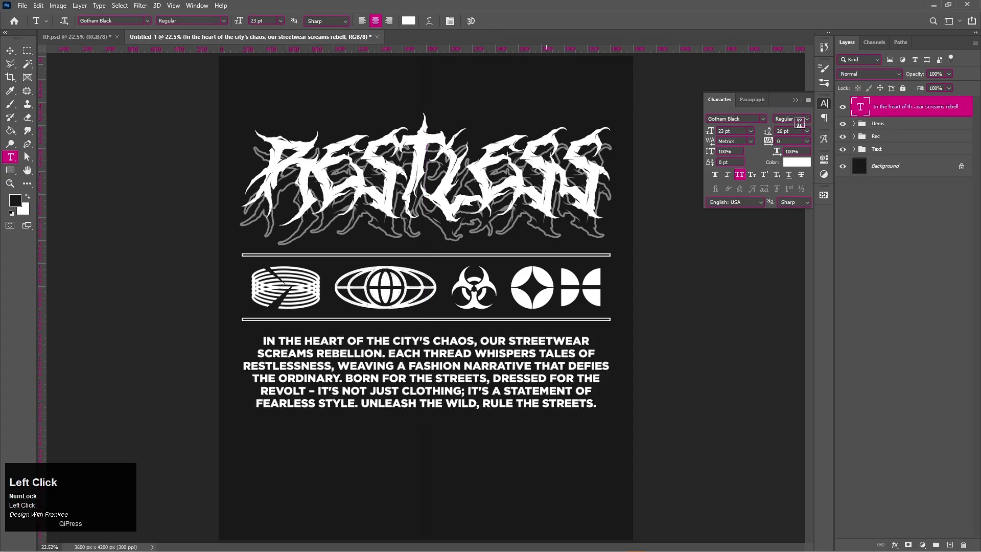
click(794, 100)
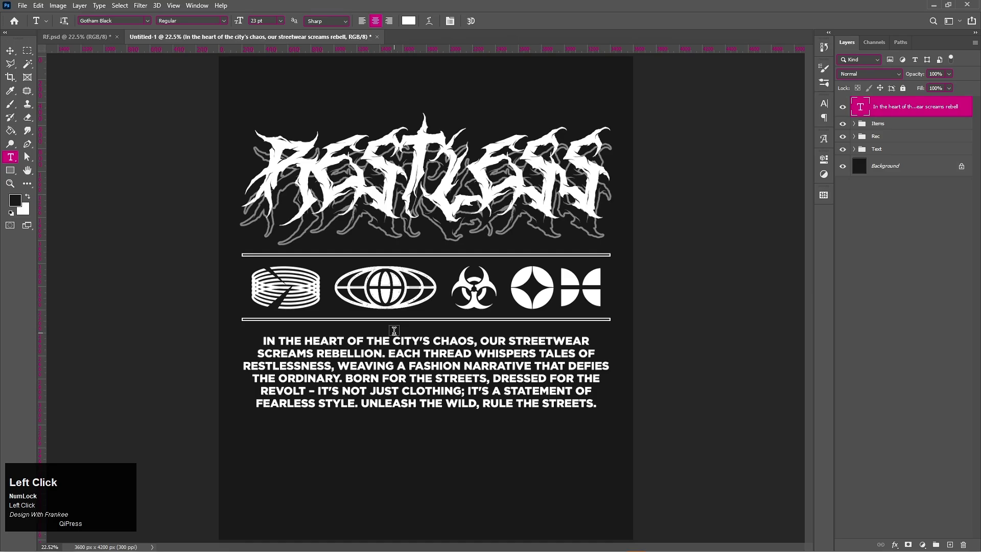
Scale the paragraph to about 99.5% to match the outlined lines' width and move it up closer to the lower line
key(ctrl+t)
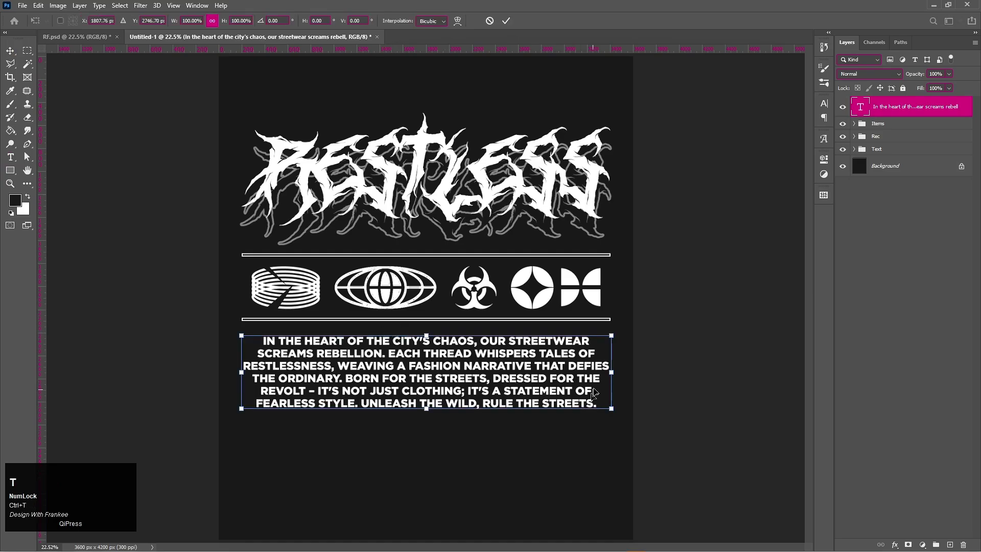
drag(612, 373, 611, 374)
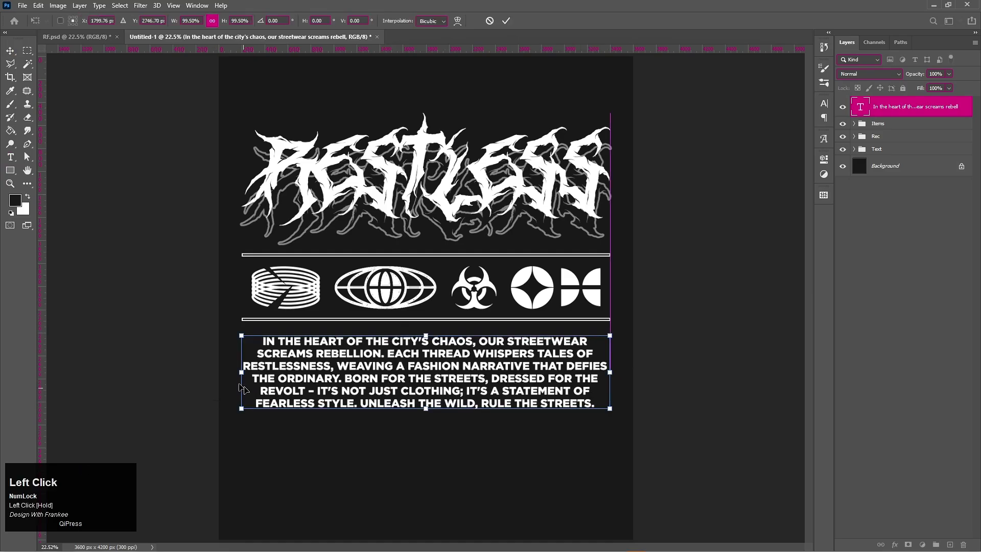
drag(242, 372, 241, 372)
double_click(425, 381)
drag(428, 380, 430, 372)
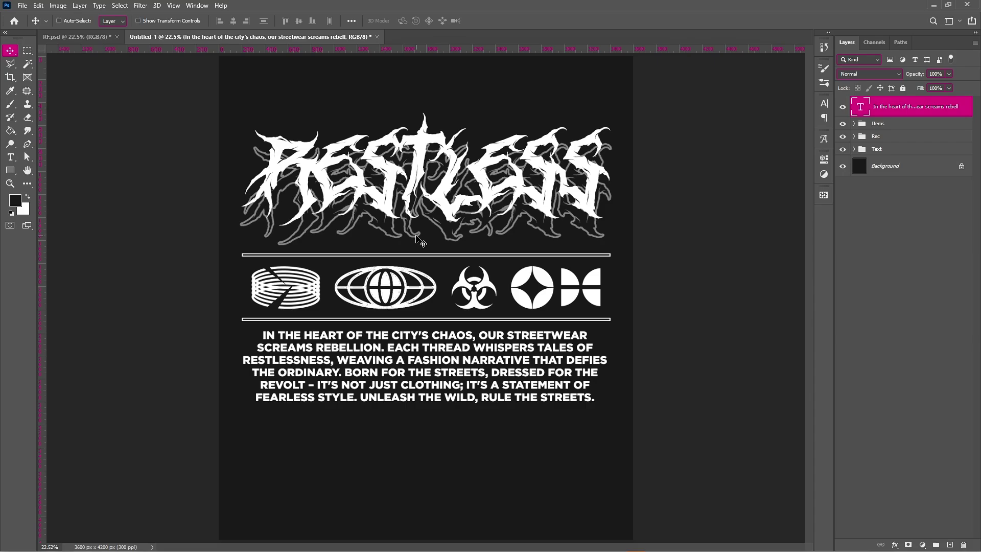
Place Global-PNG from the Trendy Streetwear T-Shirt Design 10 folder, scaled to about 4% and centered below the paragraph in Photoshop
click(456, 544)
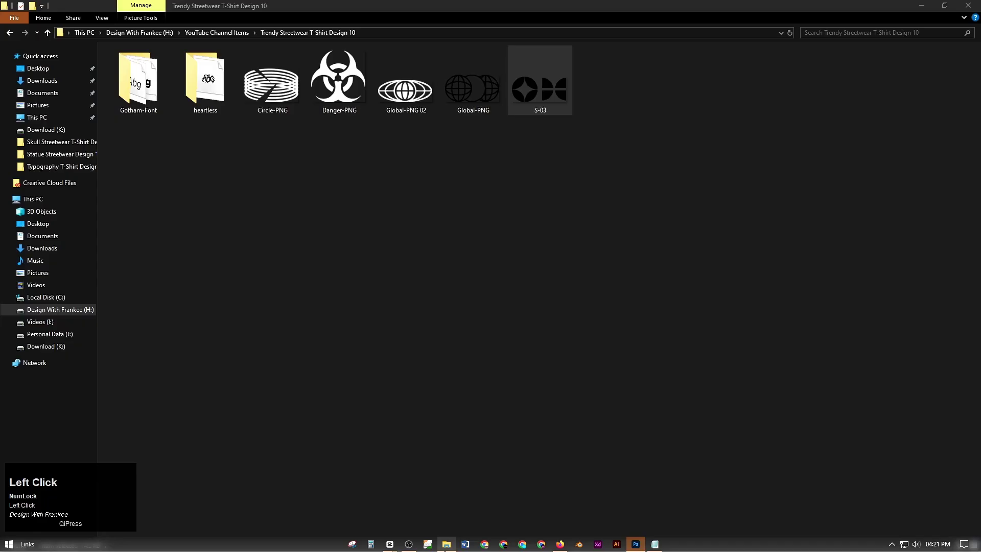
click(478, 96)
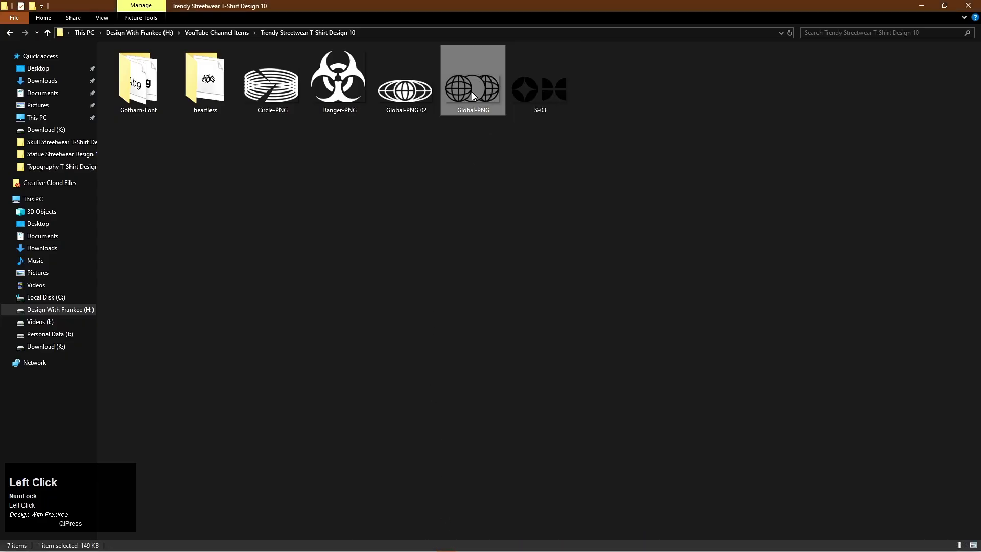
drag(471, 91, 532, 453)
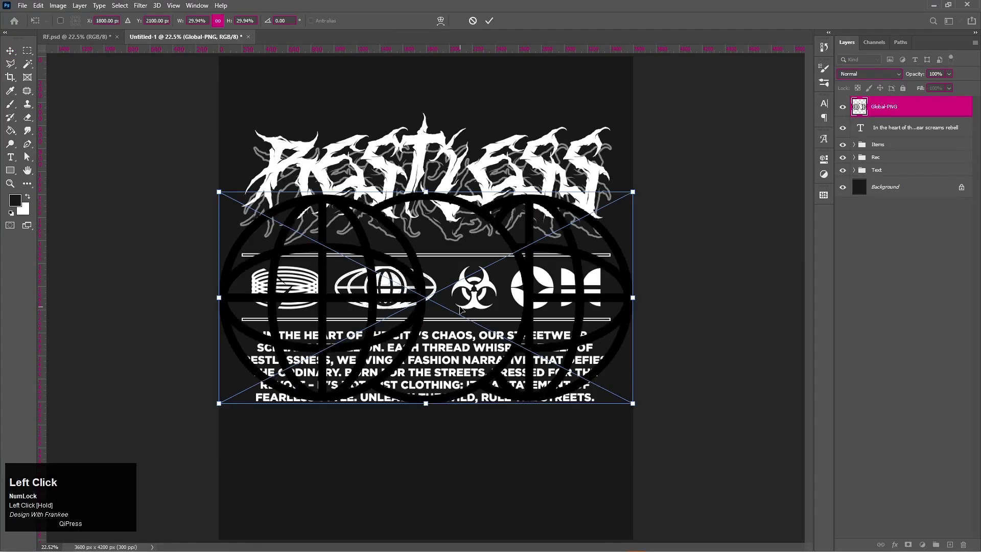
drag(633, 297, 428, 428)
double_click(428, 427)
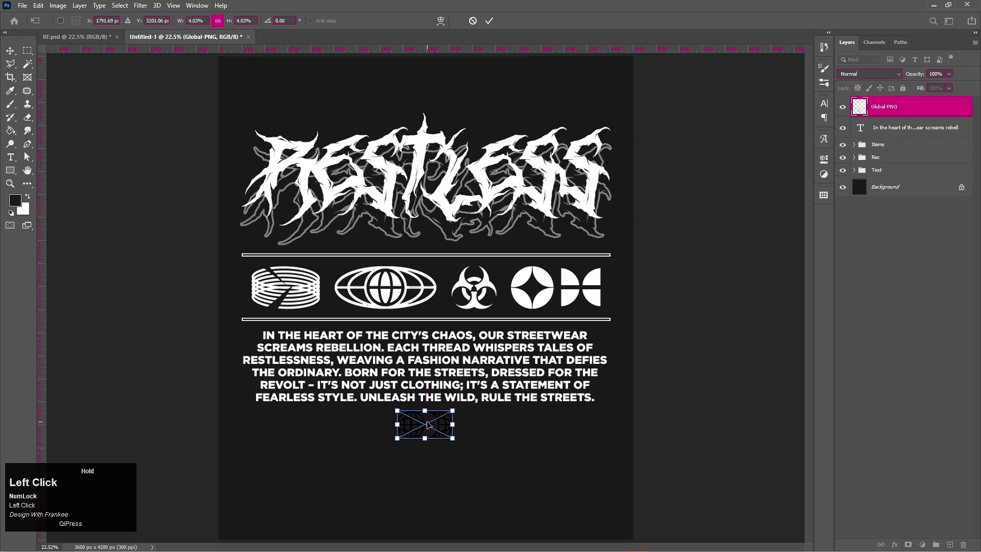
Apply a white Color Overlay at 100% opacity to the Global-PNG layer and move the globe icon slightly lower
right_click(923, 106)
click(918, 112)
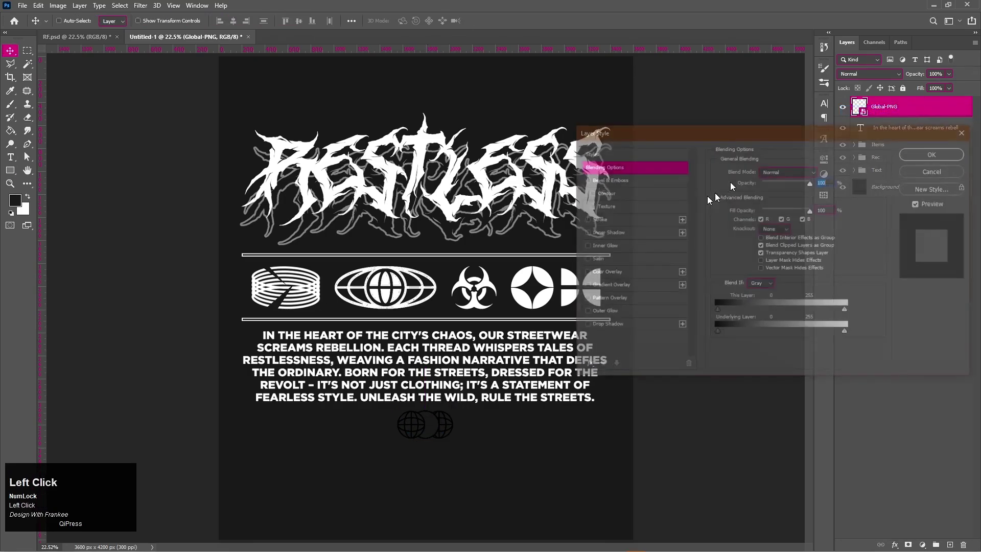
click(627, 273)
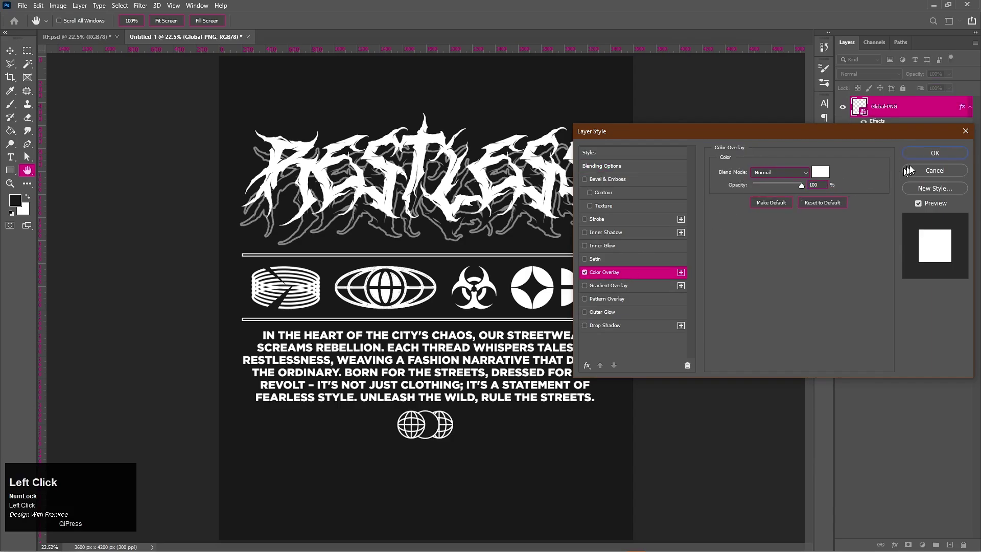
click(935, 153)
click(970, 108)
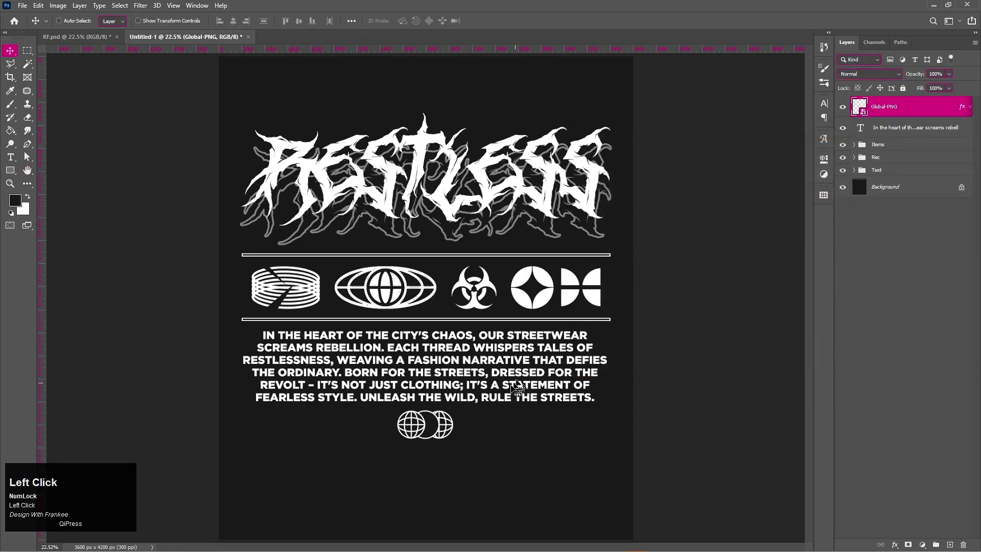
drag(432, 427, 430, 431)
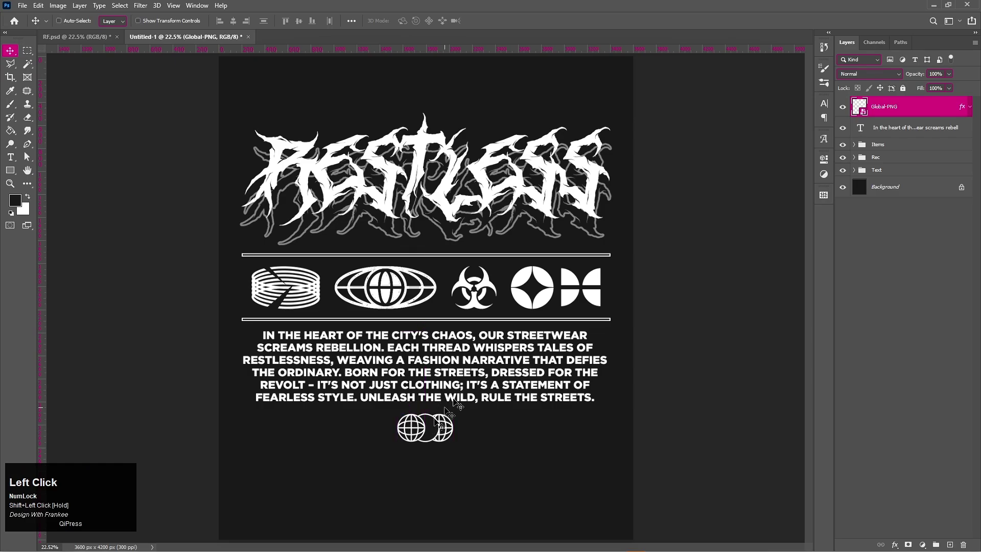
Group all layers except Background and align the group to the canvas's horizontal center
shift+click(894, 174)
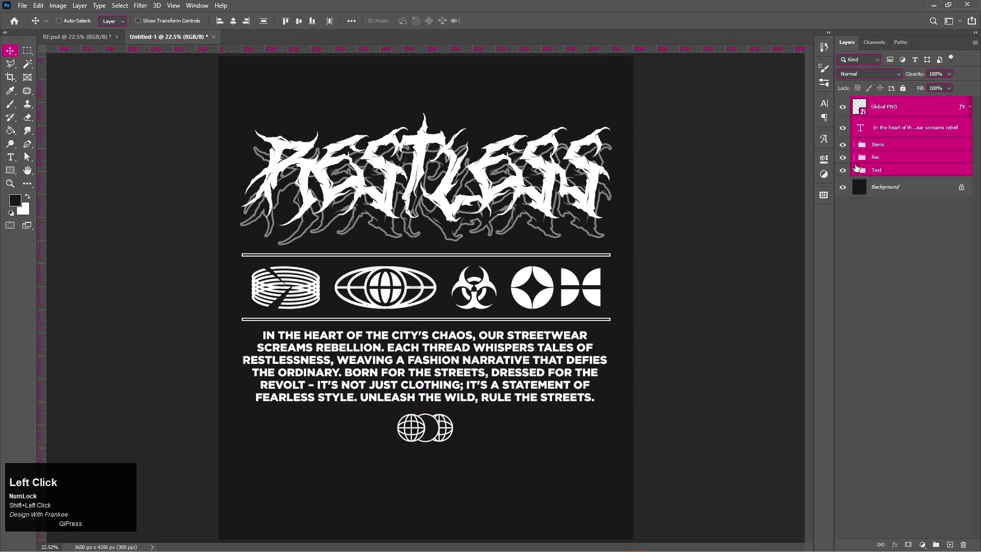
key(ctrl+g)
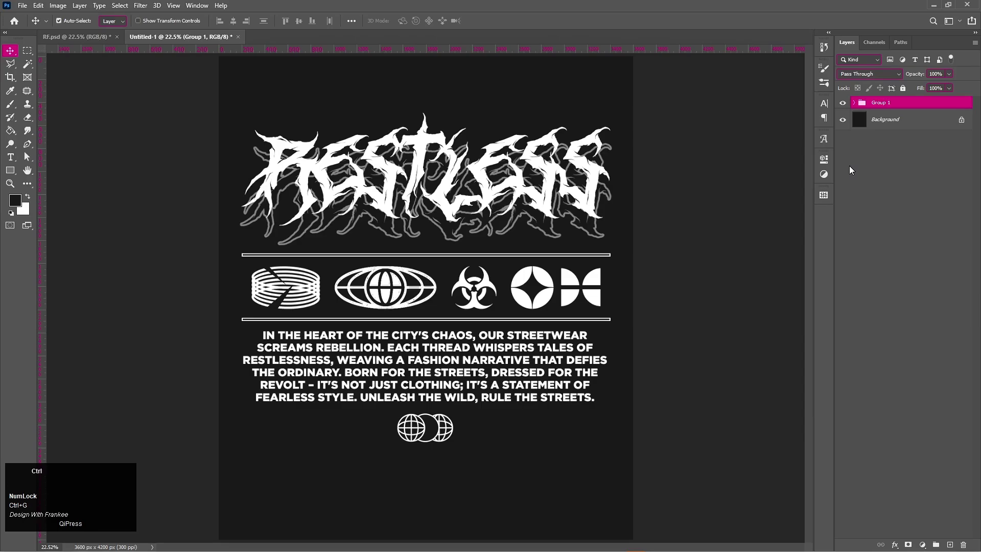
key(ctrl+a)
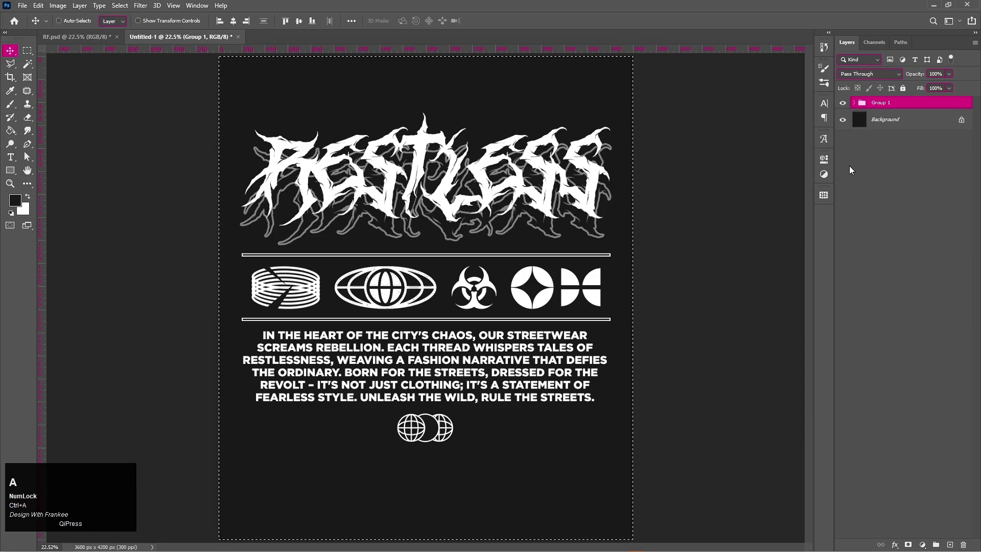
click(235, 23)
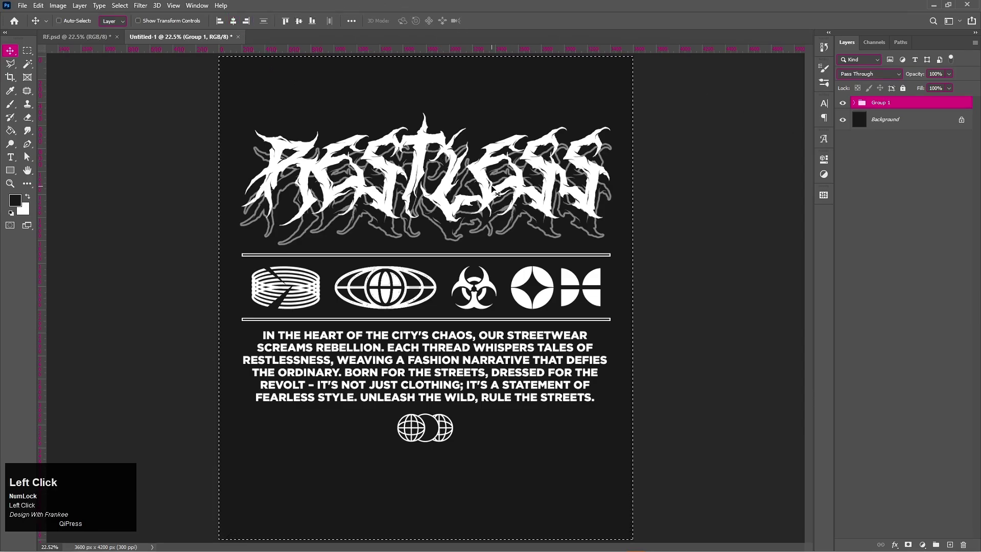
key(ctrl+d)
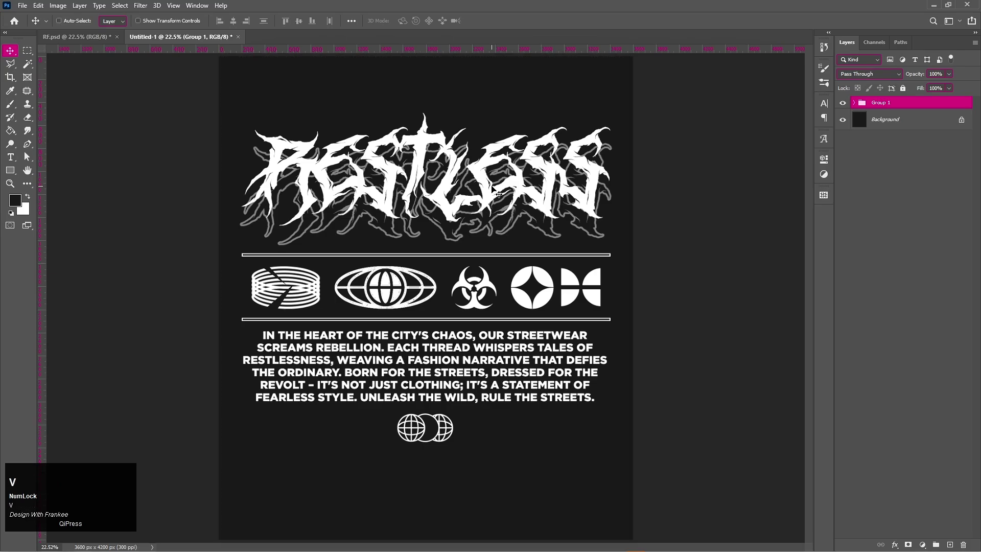
Scale the whole design group to about 109.6%, centered on the canvas, and toggle its visibility off and on
key(ctrl+t)
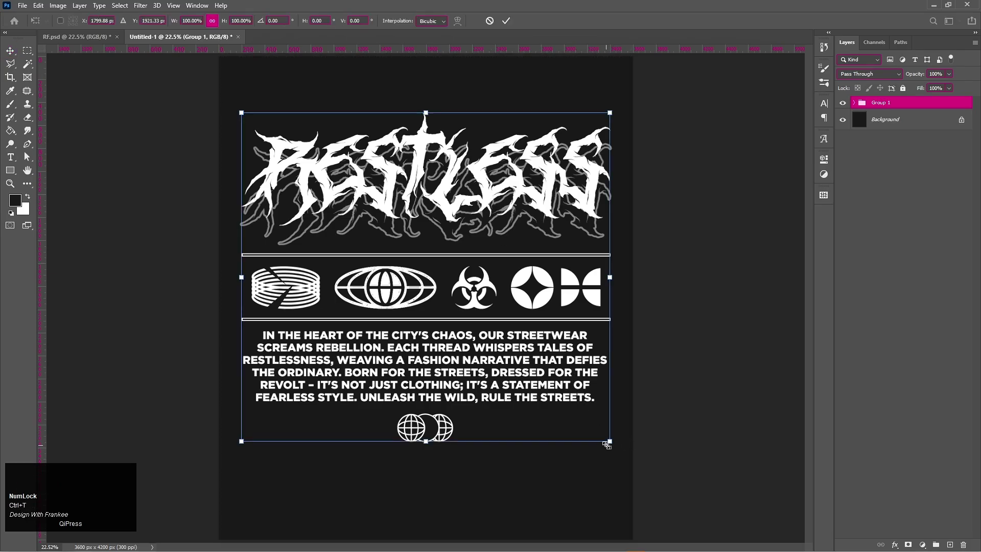
drag(607, 444, 626, 458)
drag(442, 263, 445, 285)
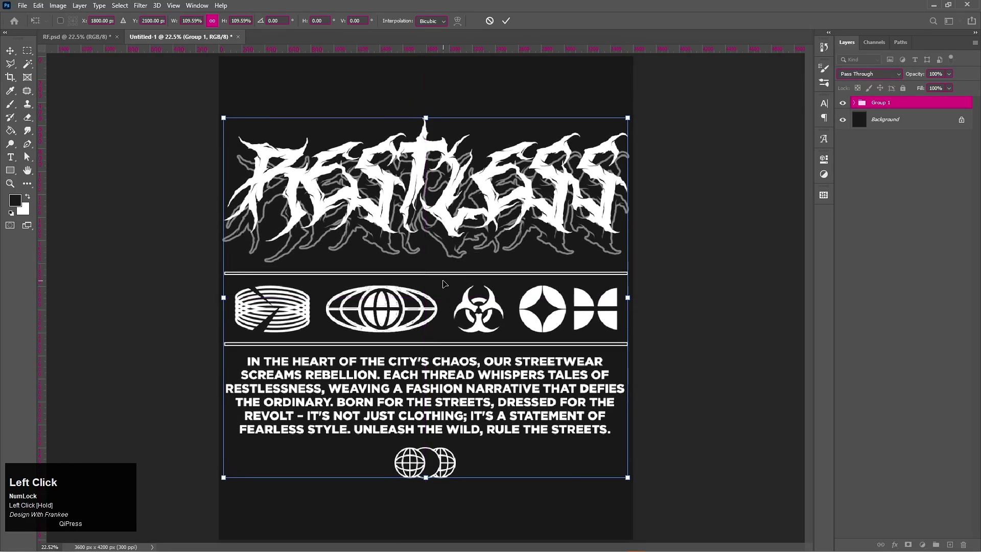
double_click(433, 290)
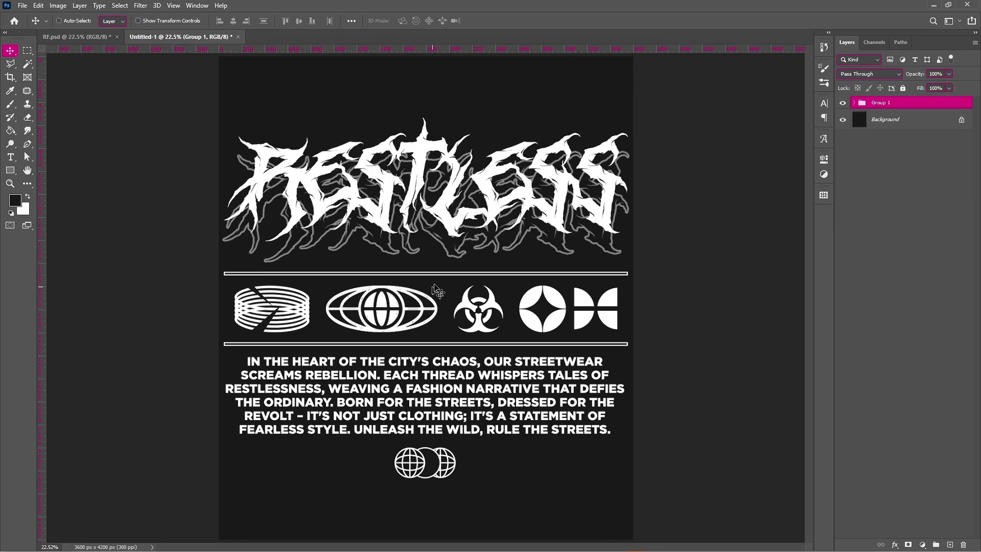
click(843, 104)
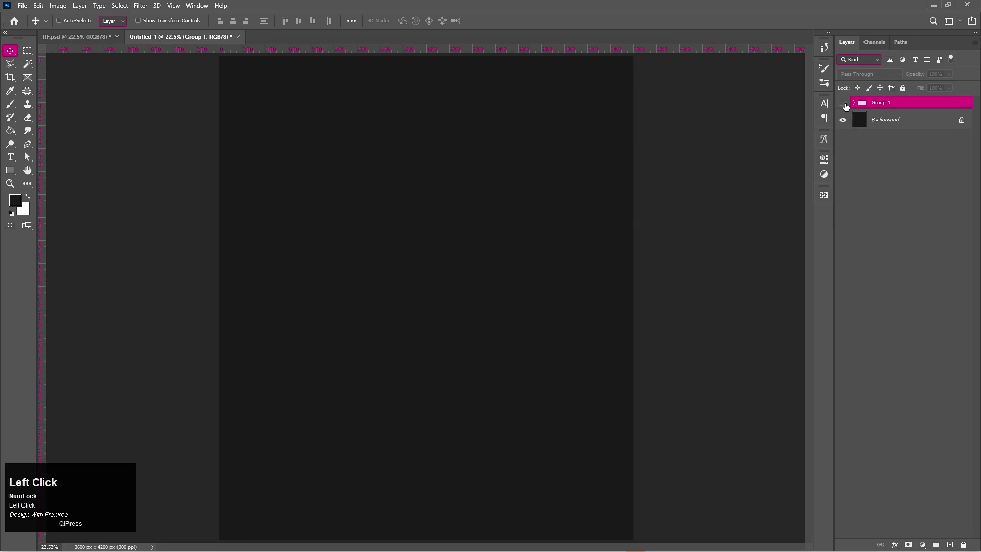
click(843, 104)
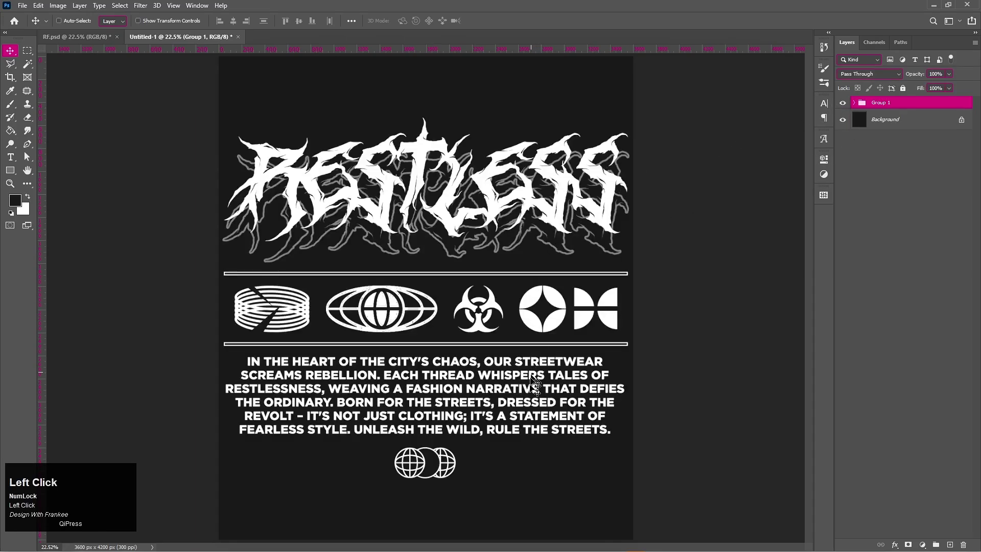